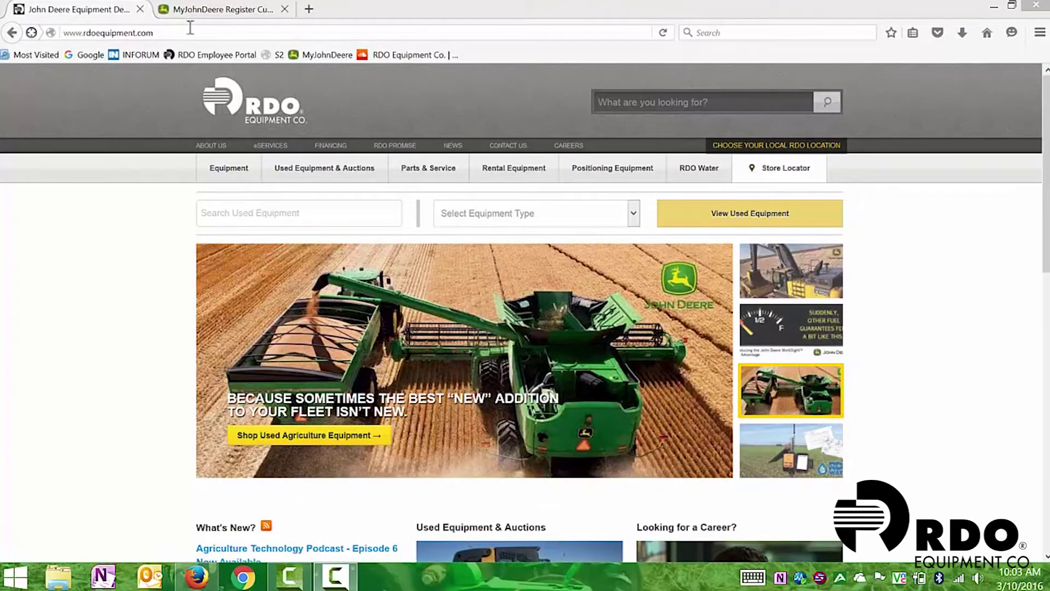
Load myjohndeere.com in the first tab in place of the RDO Equipment site
click(189, 33)
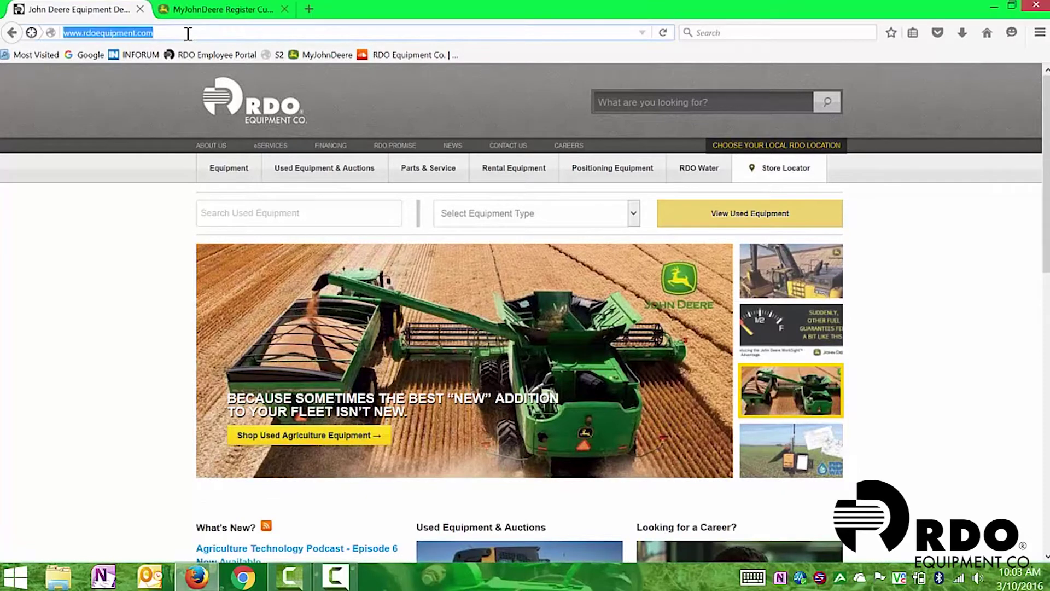
text(myjohn)
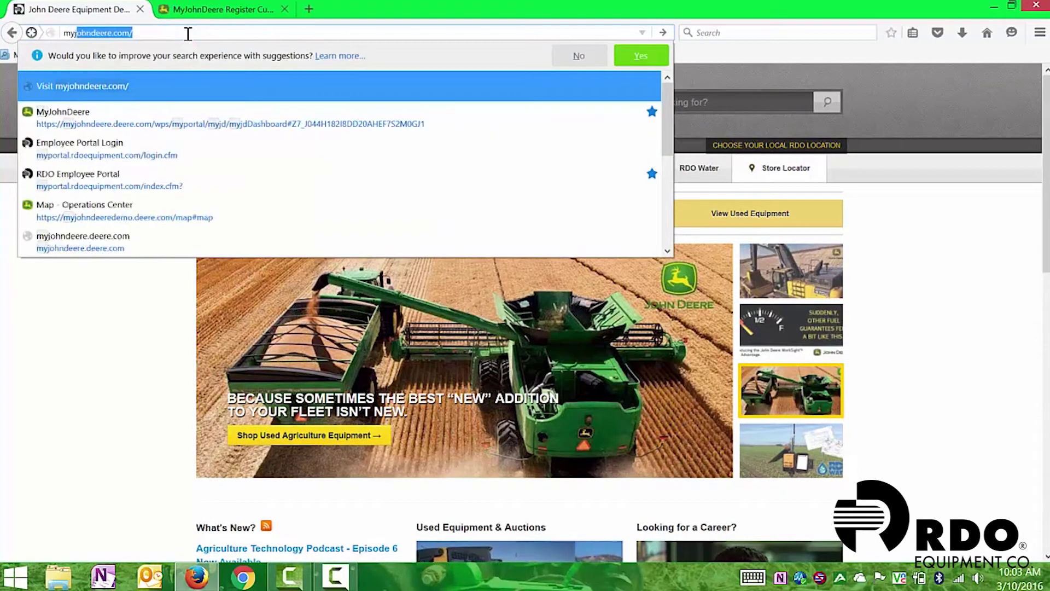
text(deere)
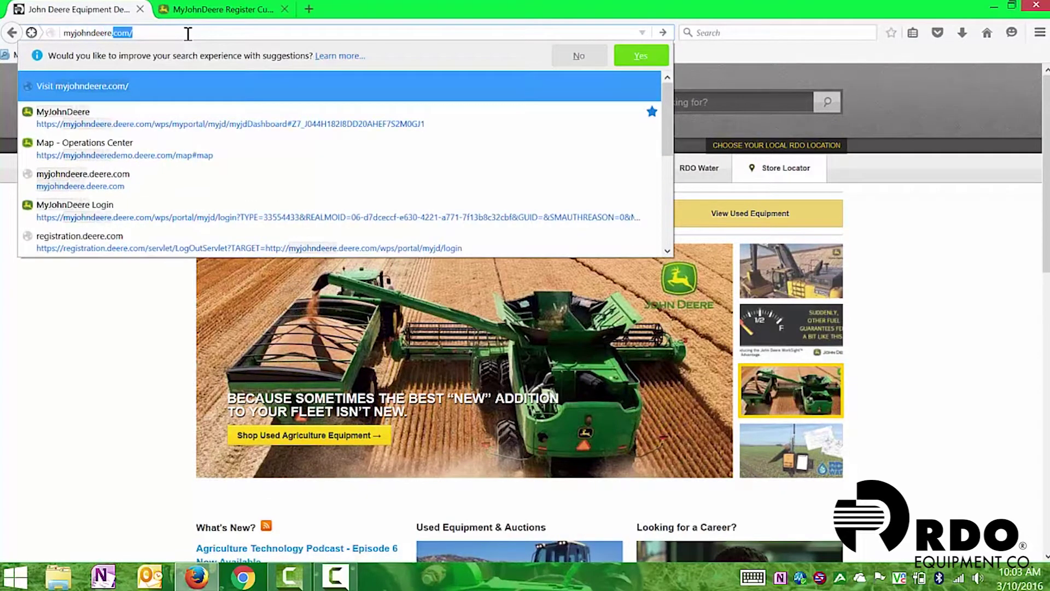
text(.com)
key(Return)
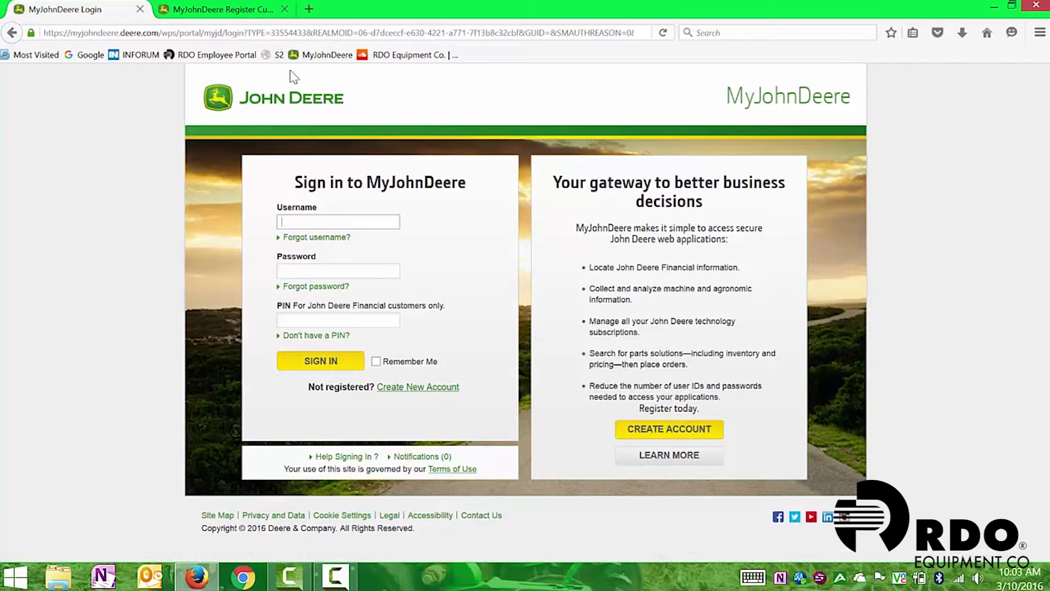
Review the completed new-account form on the Register tab and submit it with Continue
click(288, 14)
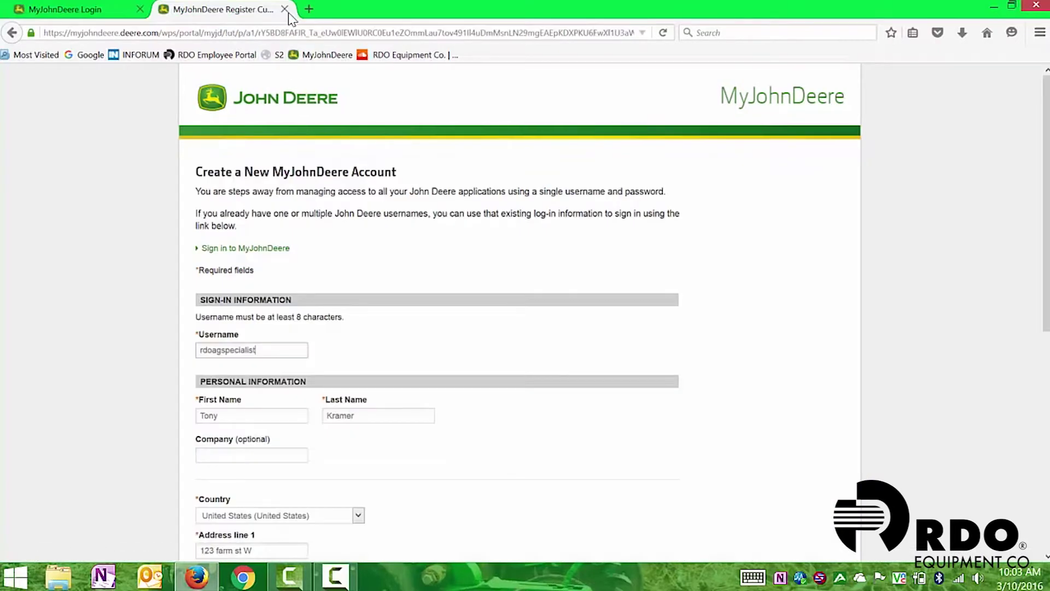
scroll(160, 251, down, 3)
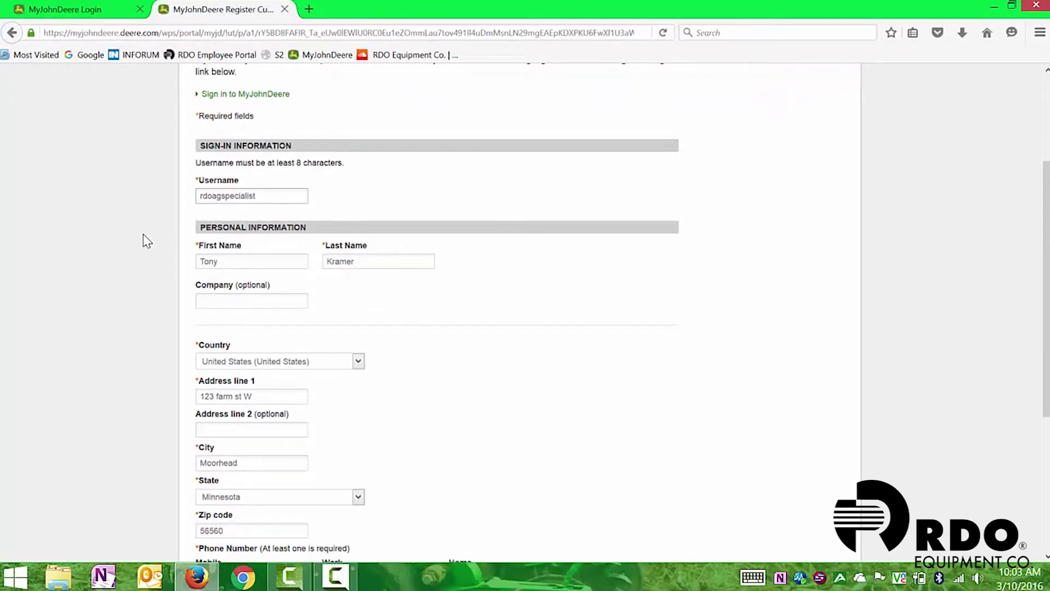
scroll(147, 240, down, 5)
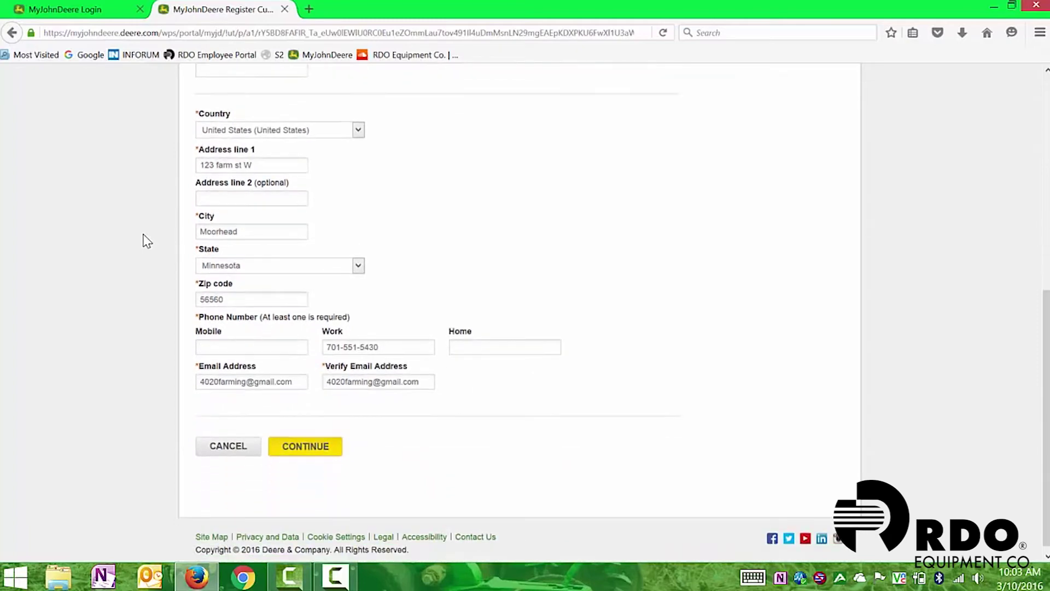
scroll(147, 240, up, 5)
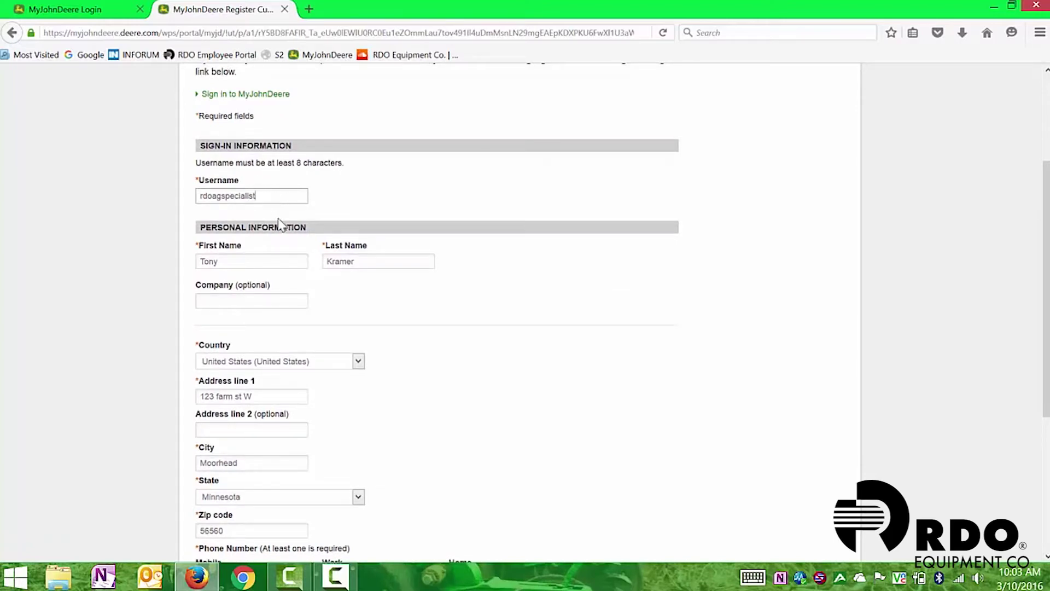
scroll(157, 243, down, 2)
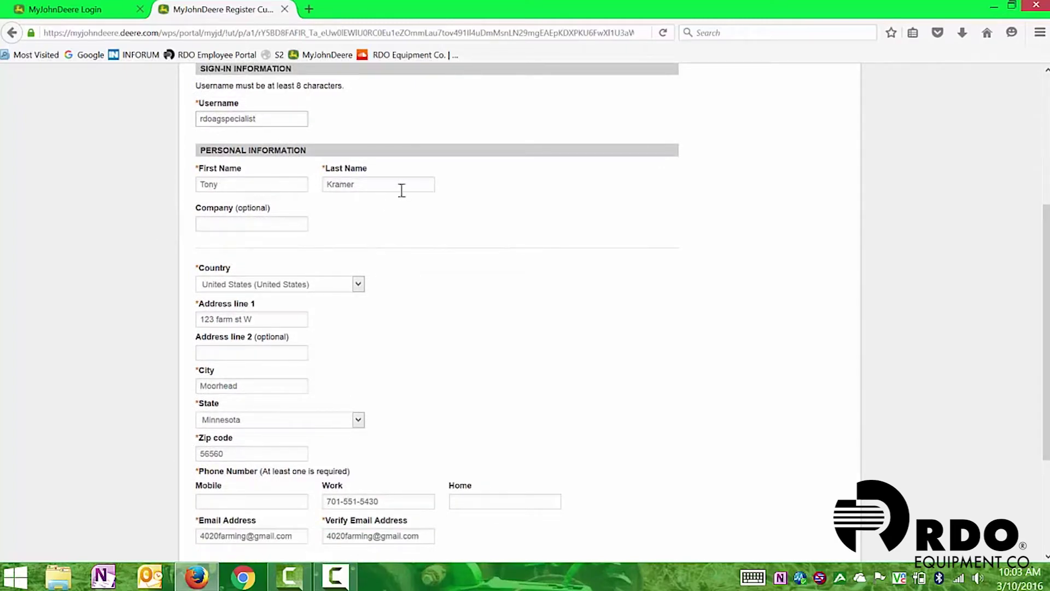
scroll(149, 219, down, 3)
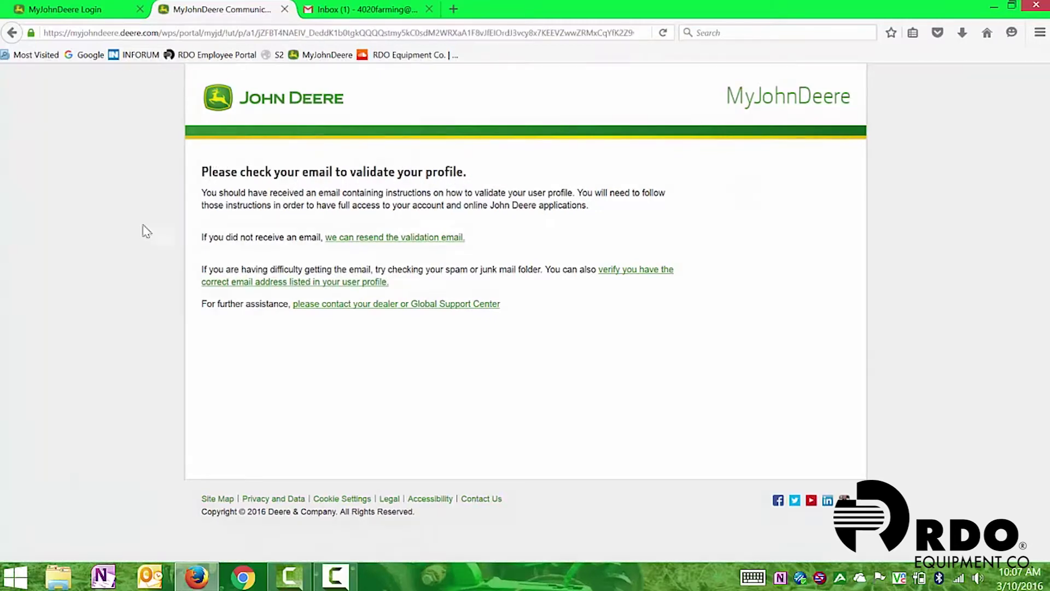
Open the 'Validate Your New Profile' email in Gmail and follow its Validate Profile link
click(349, 13)
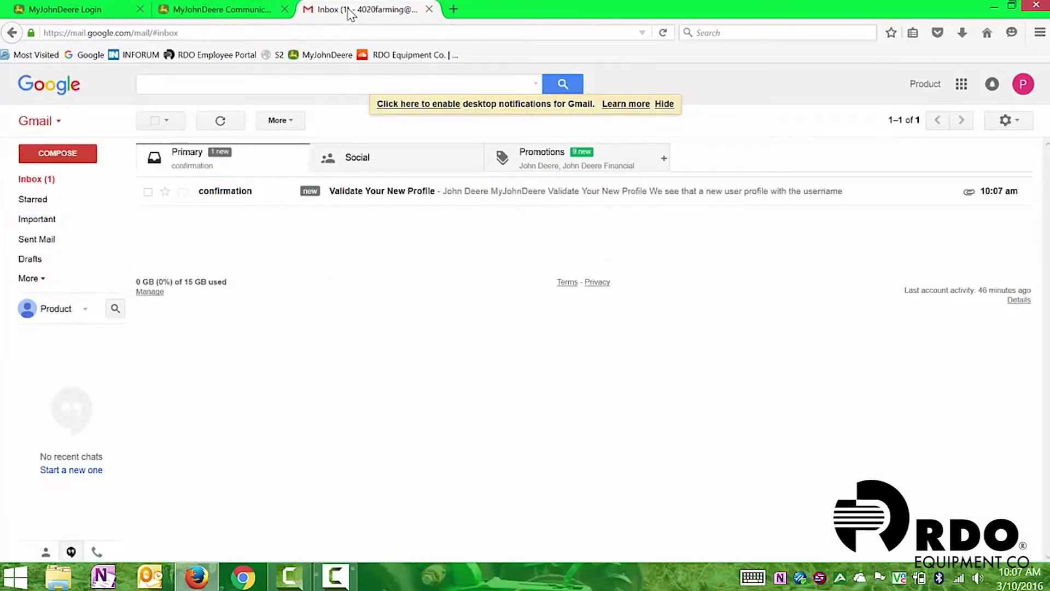
click(246, 198)
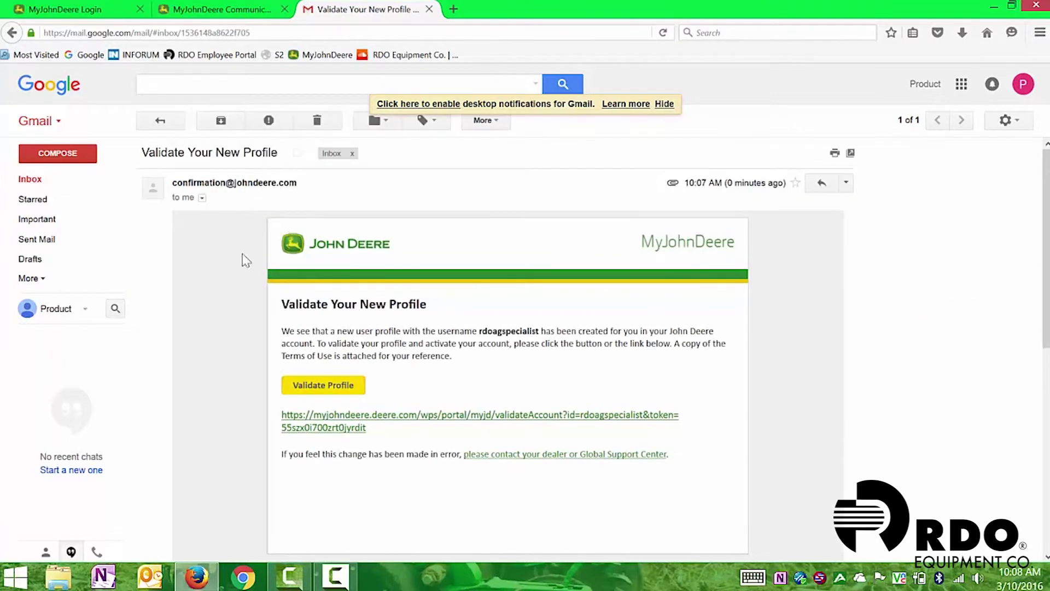
scroll(228, 285, down, 4)
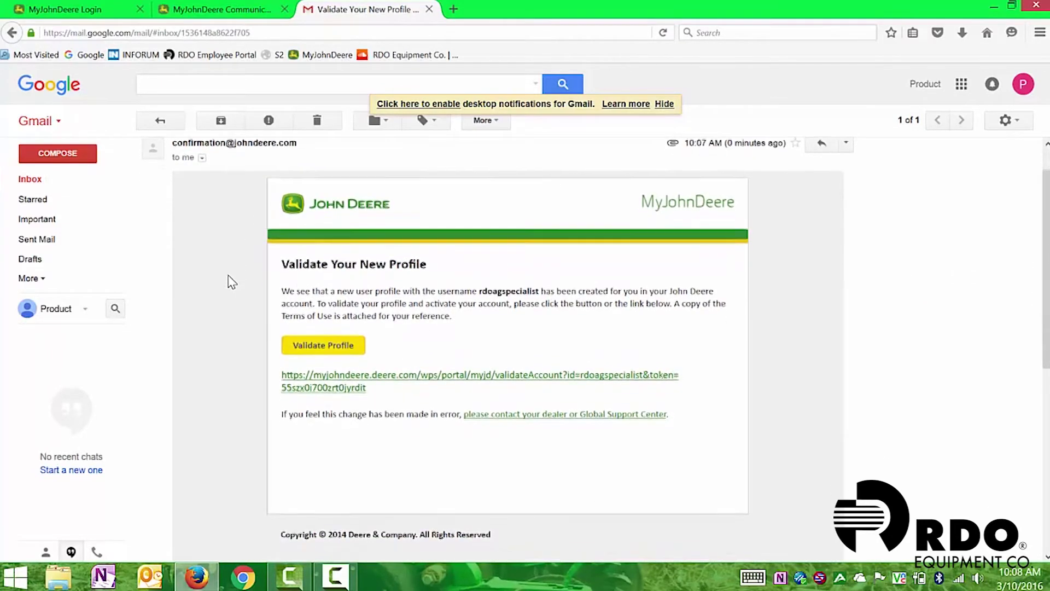
click(331, 270)
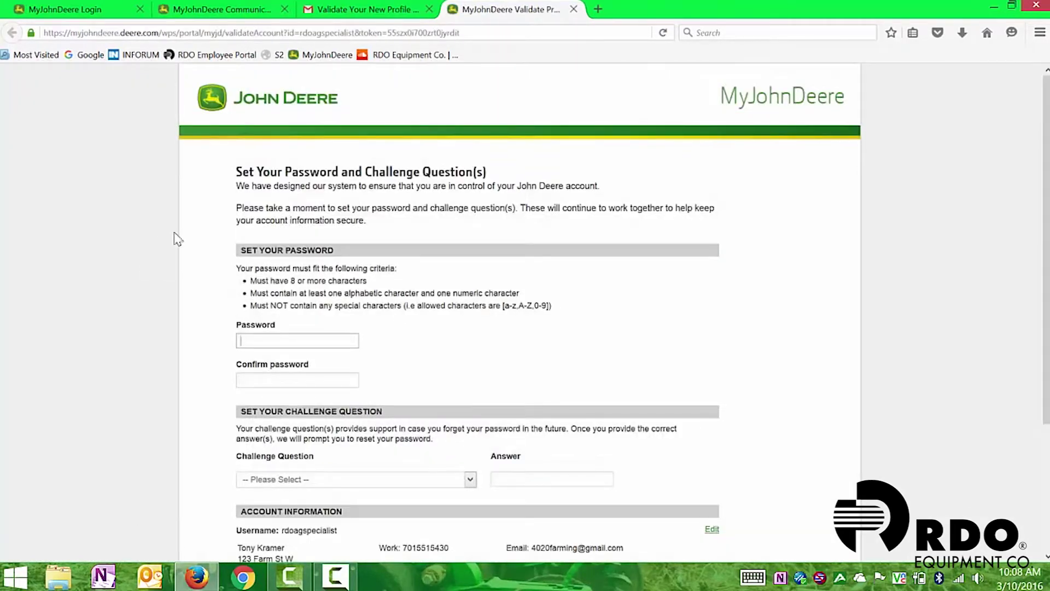
Save a confirmed password and the favorite-color challenge answer, agreeing to the Terms of Use
scroll(203, 239, down, 3)
scroll(213, 240, down, 3)
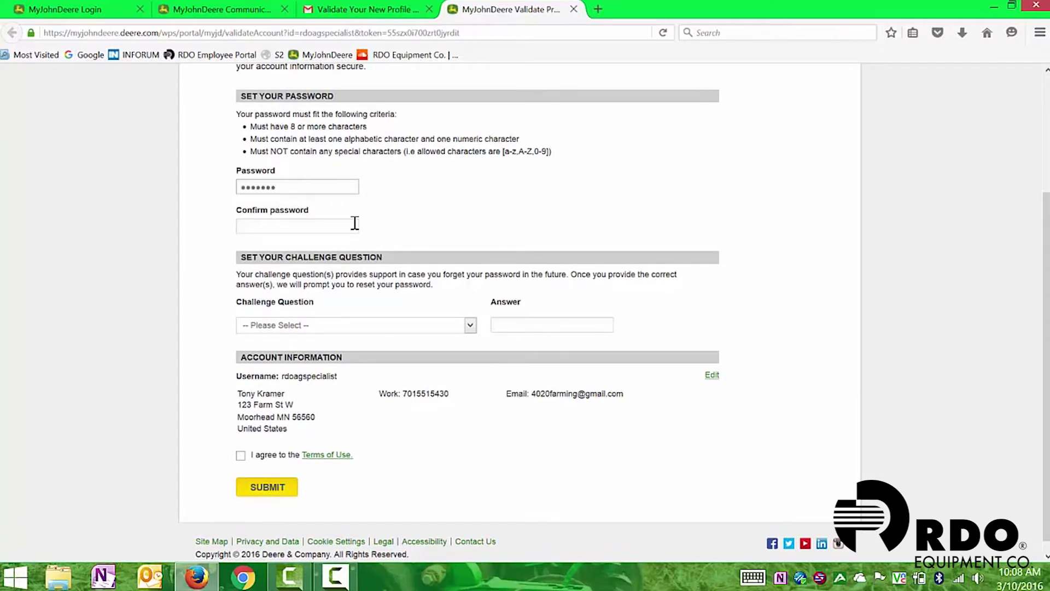
click(301, 226)
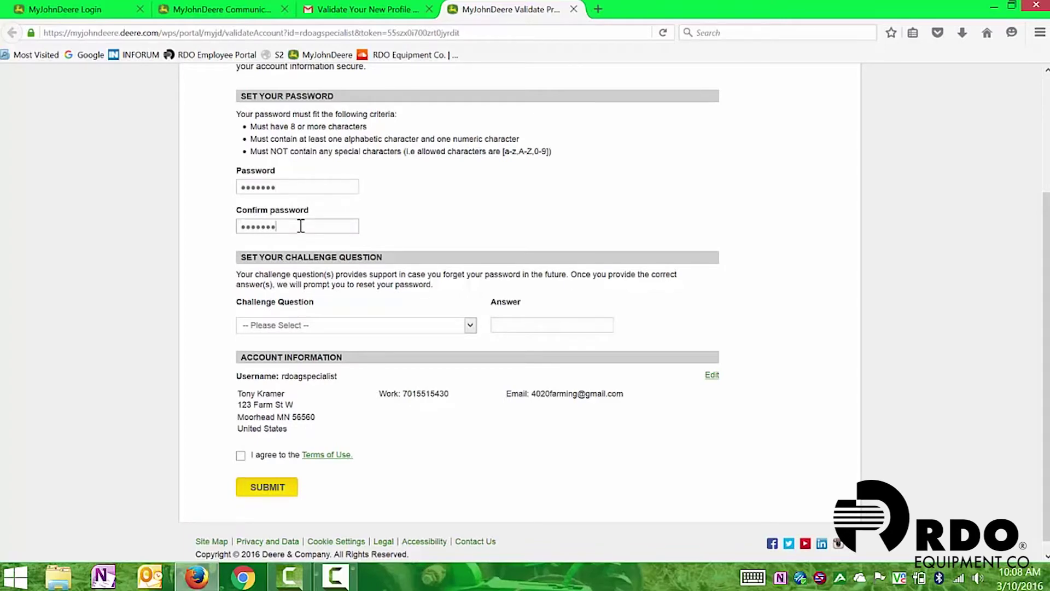
click(471, 327)
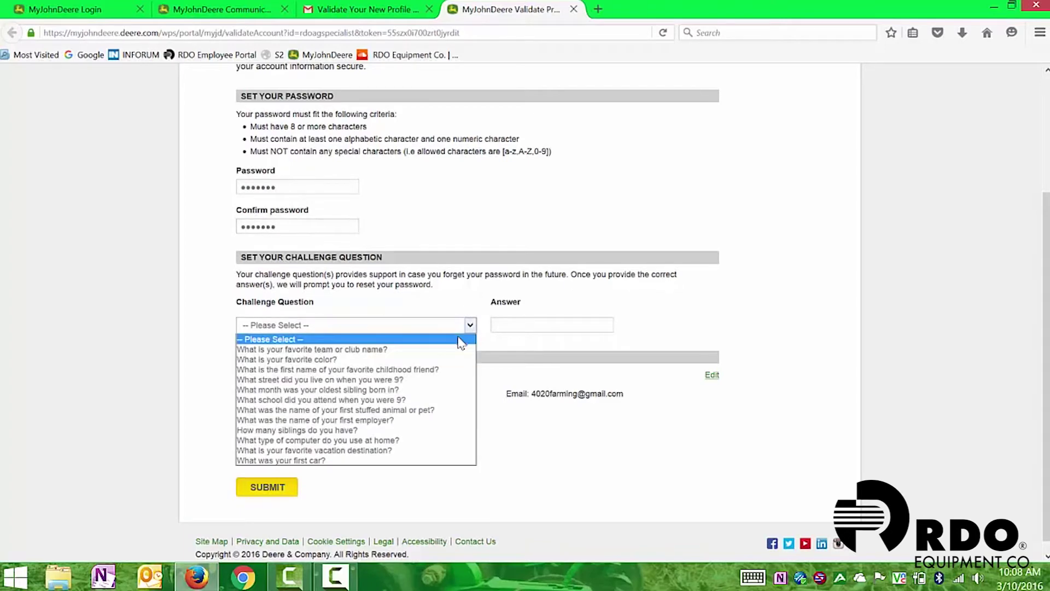
click(433, 360)
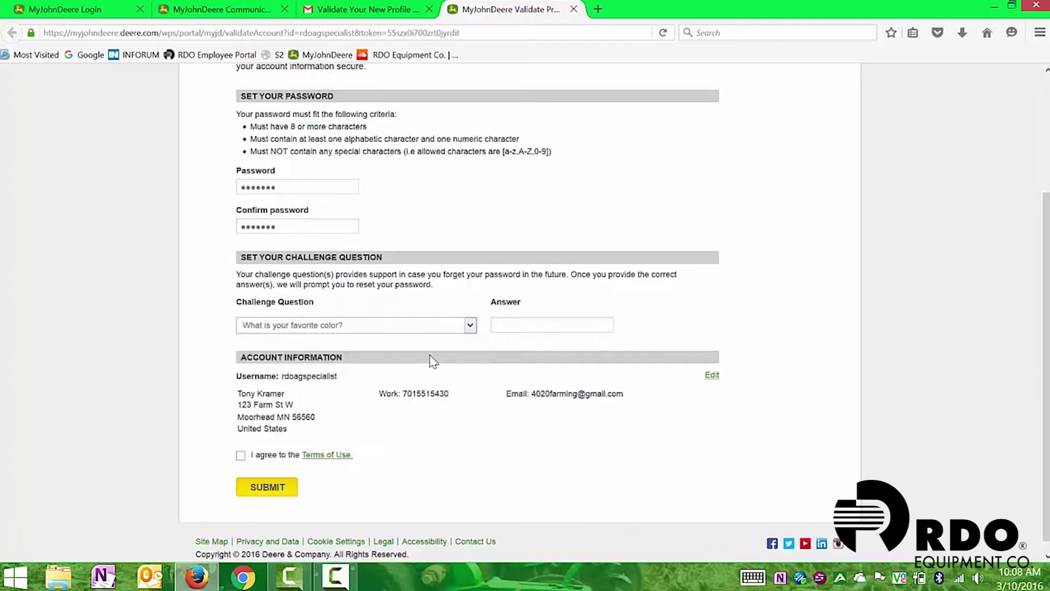
click(535, 324)
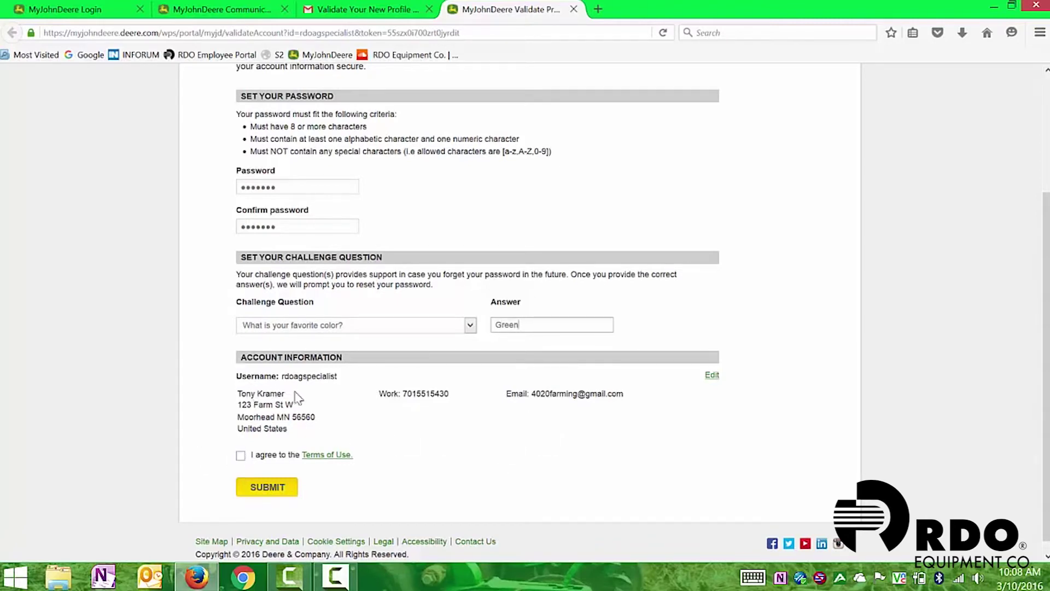
click(240, 456)
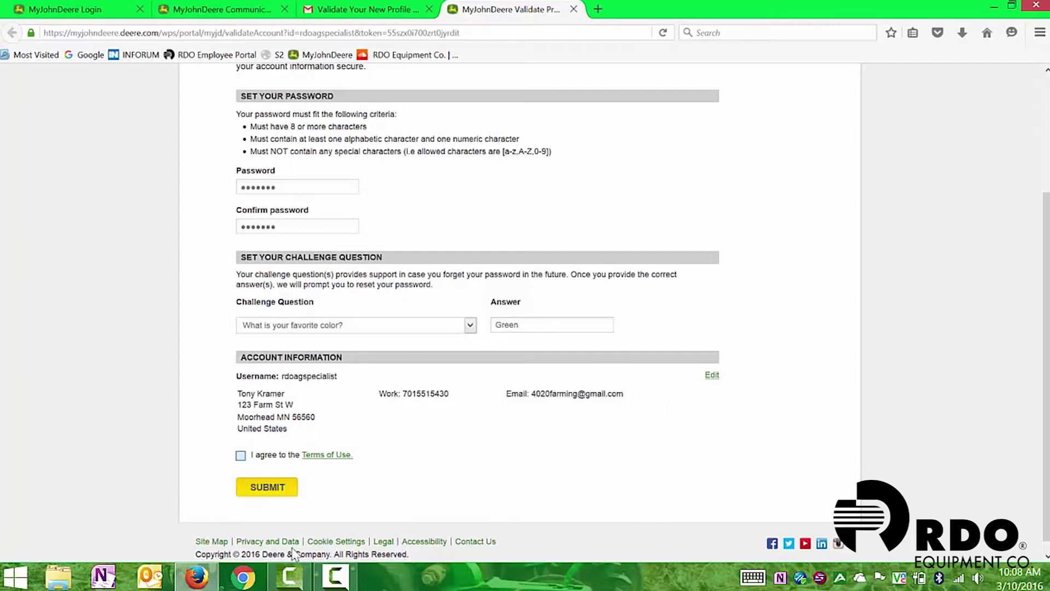
click(267, 489)
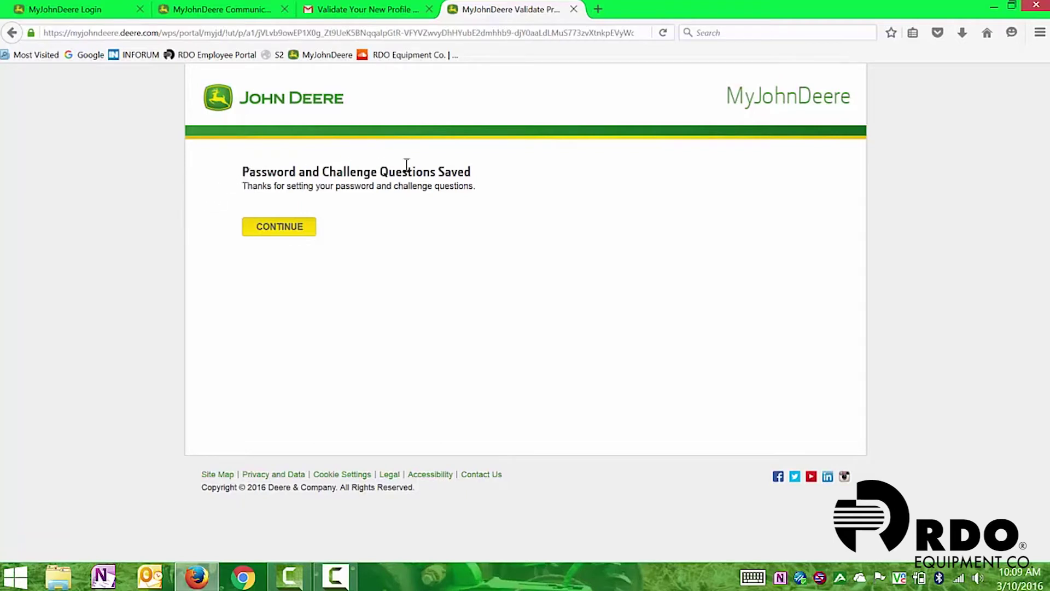
Continue past the saved confirmation and Profile Validation Complete pages to the My Solutions dashboard
click(289, 235)
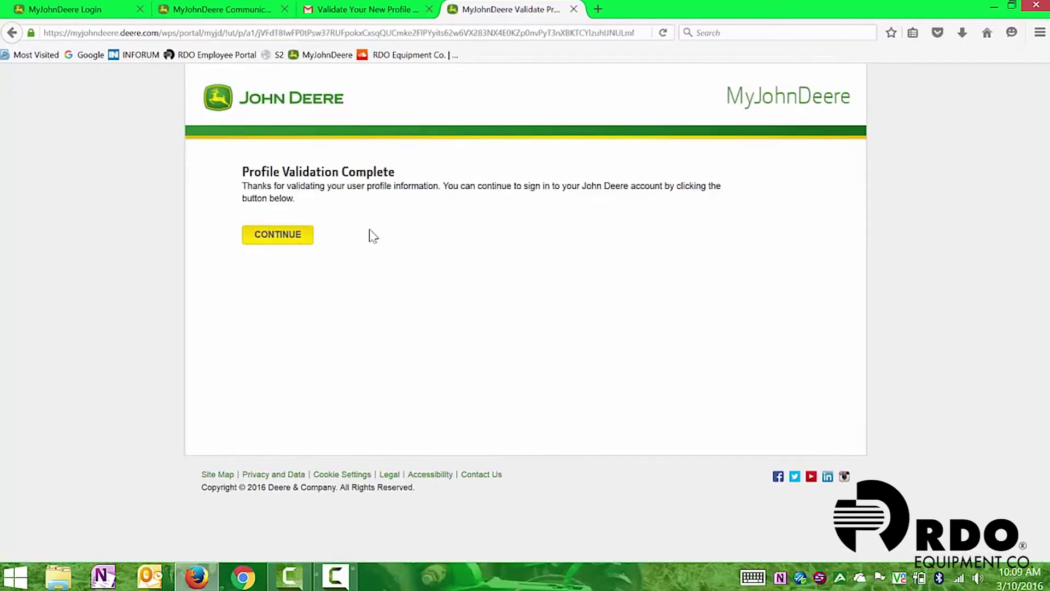
click(274, 235)
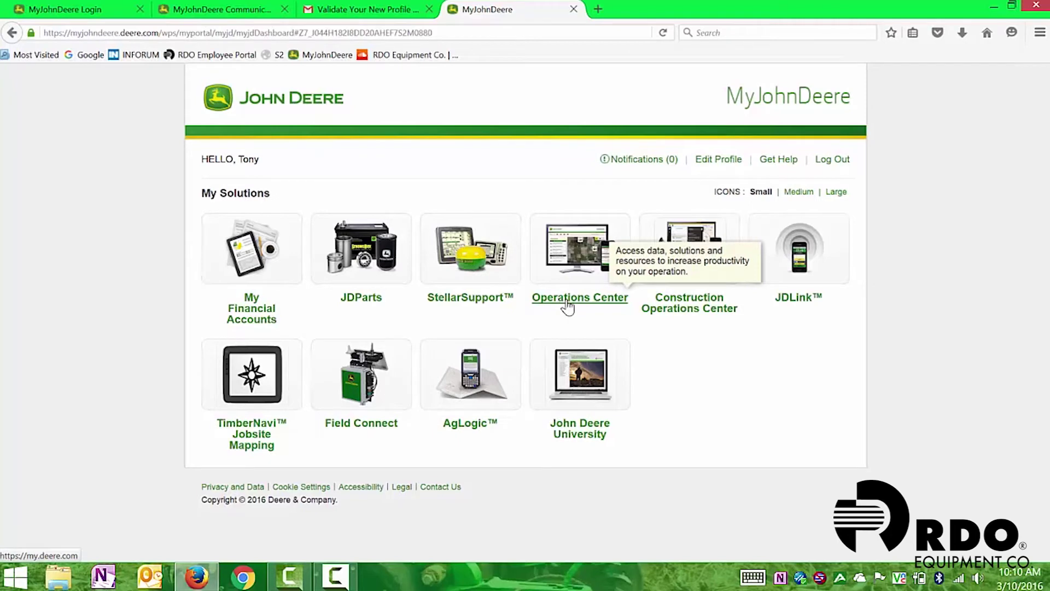
Open Operations Center and create the organization 'RDO Specialist Team' in Organization Setup
click(567, 301)
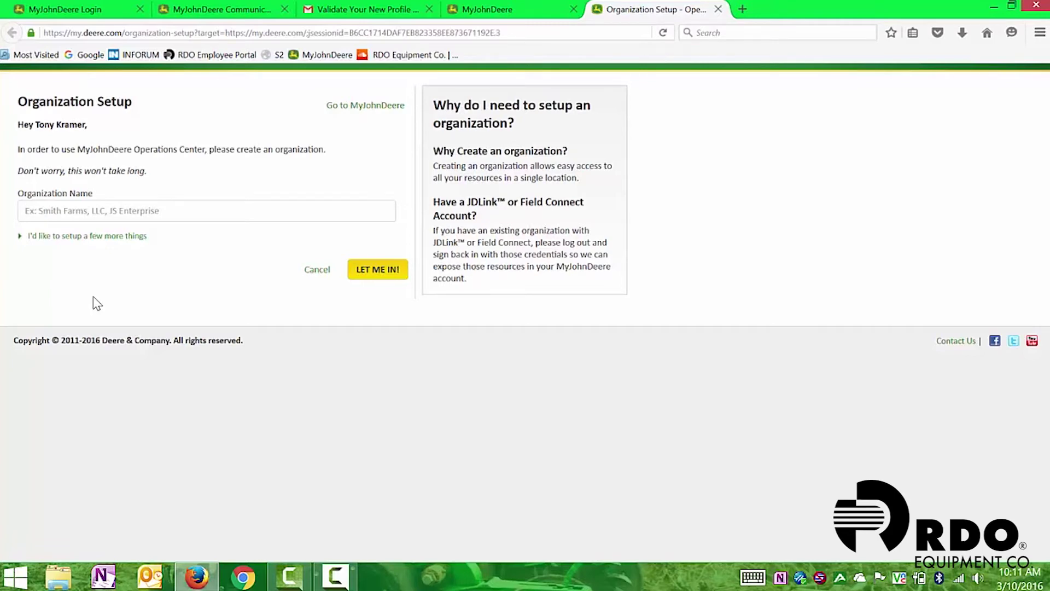
text(RDO Specialist Team)
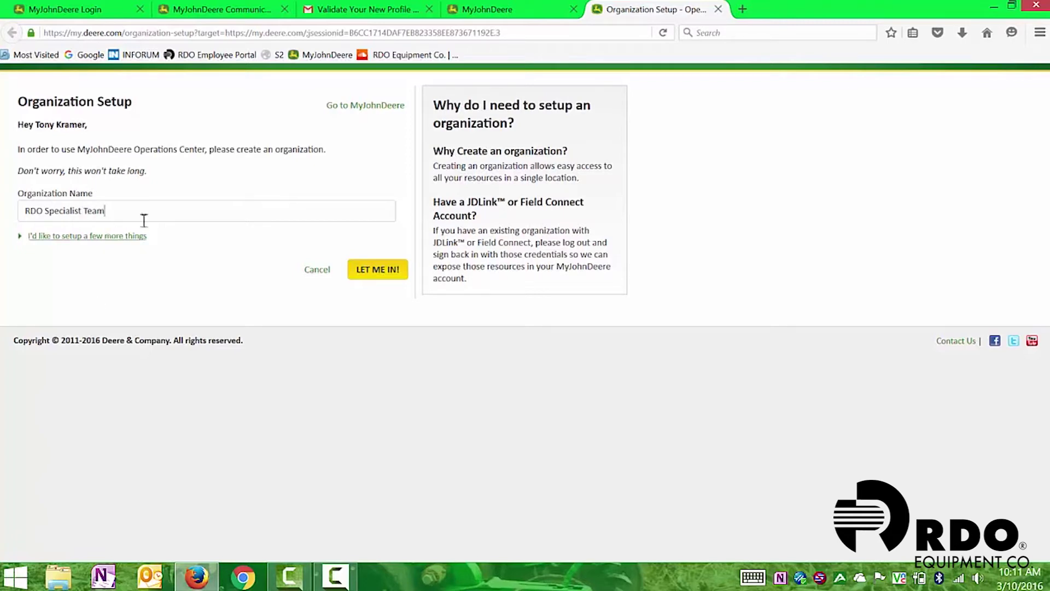
click(386, 272)
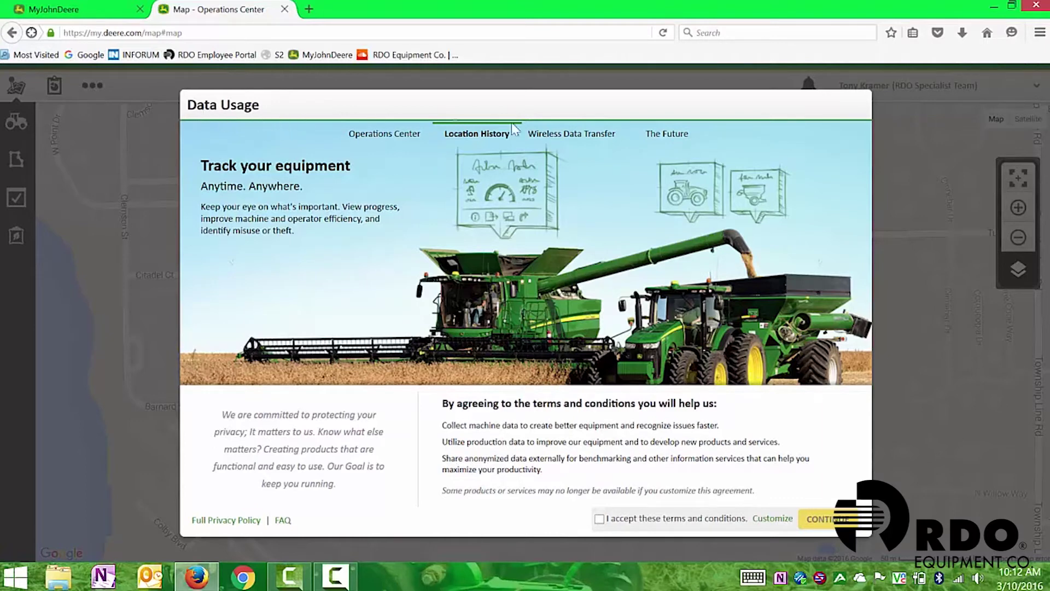
Accept the Data Usage terms and conditions and continue to the Operations Center map
click(600, 518)
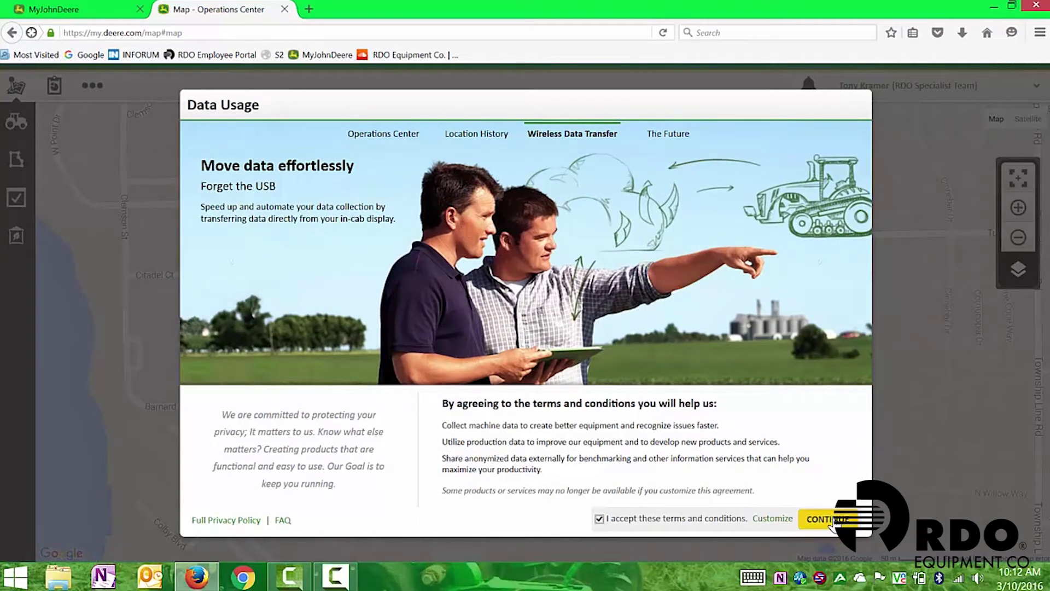
click(829, 520)
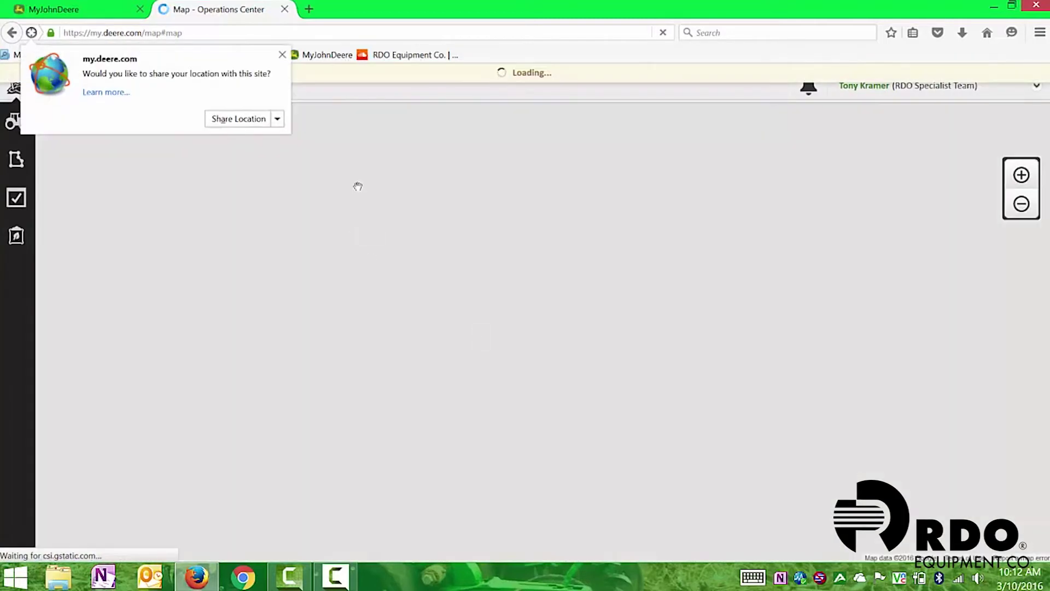
Dismiss the location-sharing prompt, zoom out the map, and show Southern Valley Demo's eight-machine equipment list
click(282, 55)
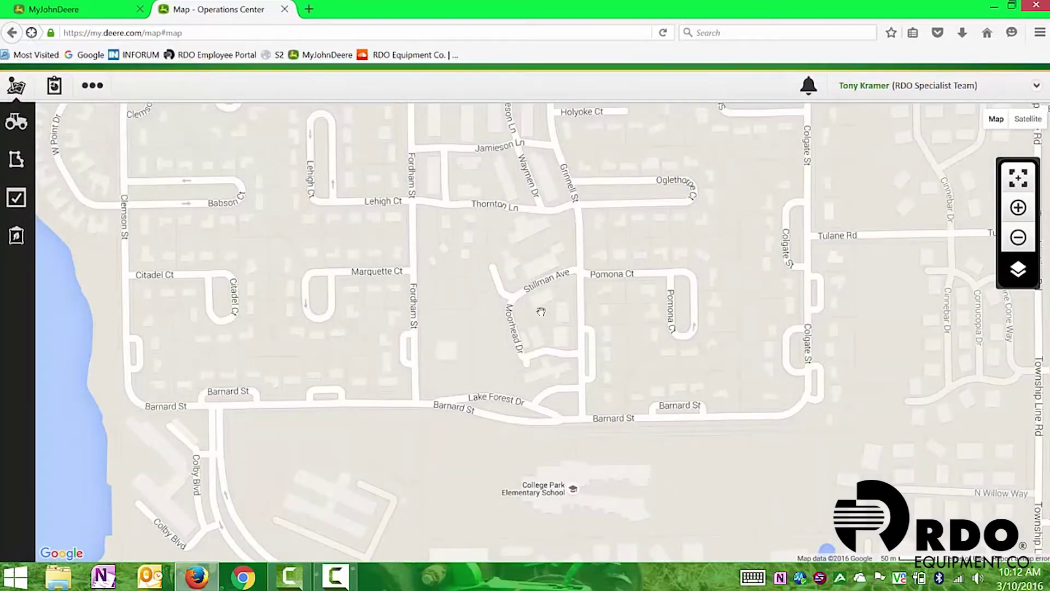
scroll(552, 325, down, 2)
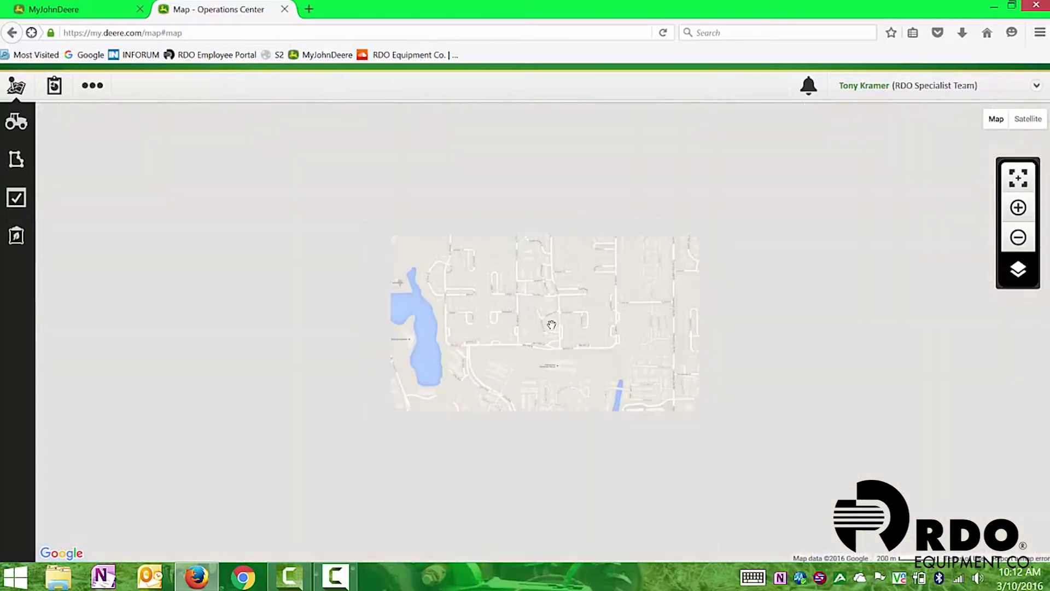
scroll(552, 325, down, 3)
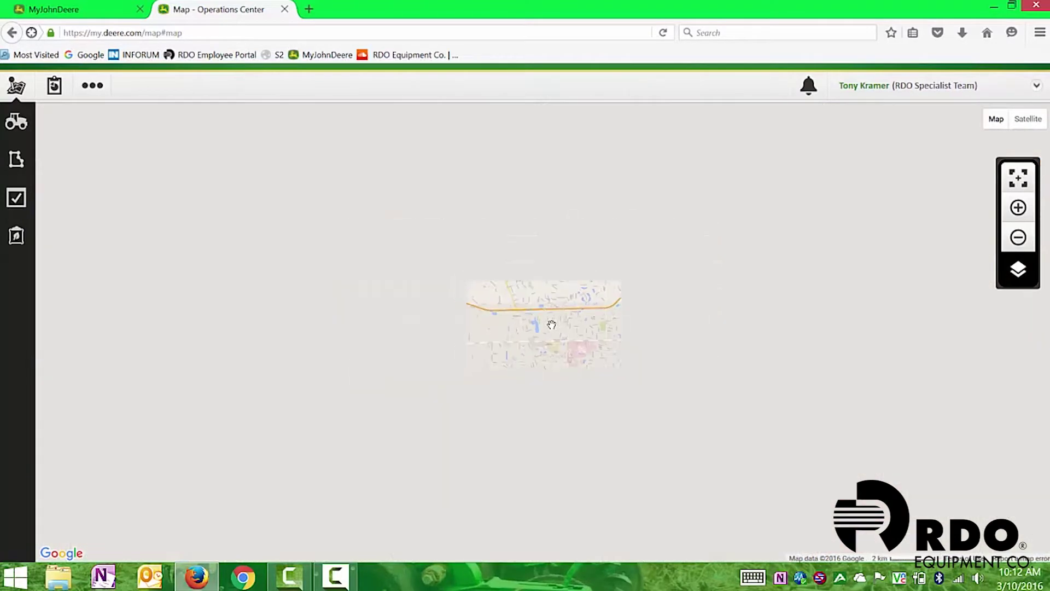
scroll(552, 325, down, 1)
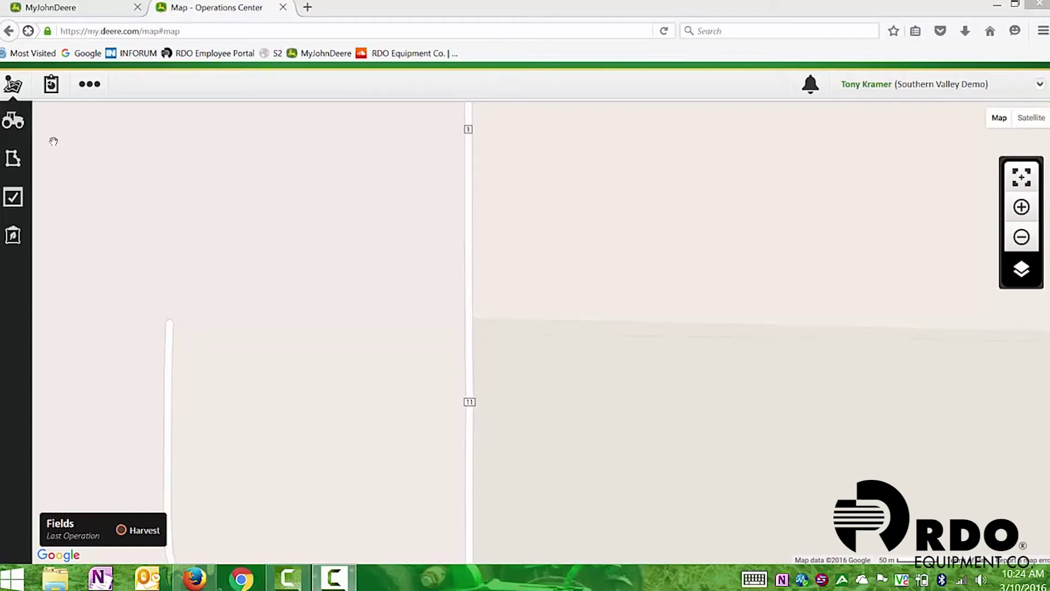
click(16, 124)
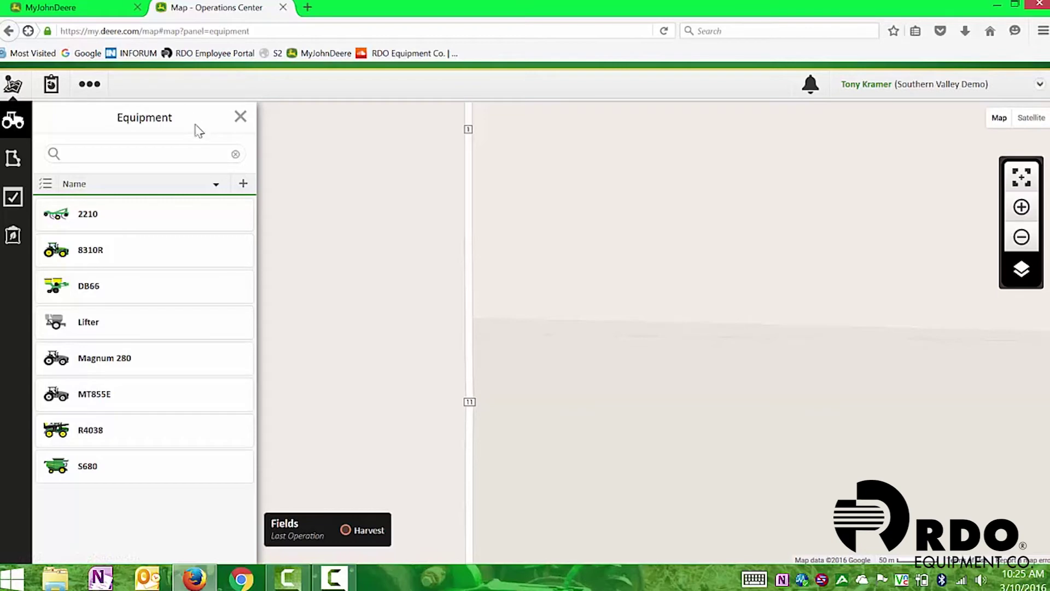
Browse the organization's fields list, then show its jobs, two unassigned 'colfax: Seeding Corn' jobs
click(13, 159)
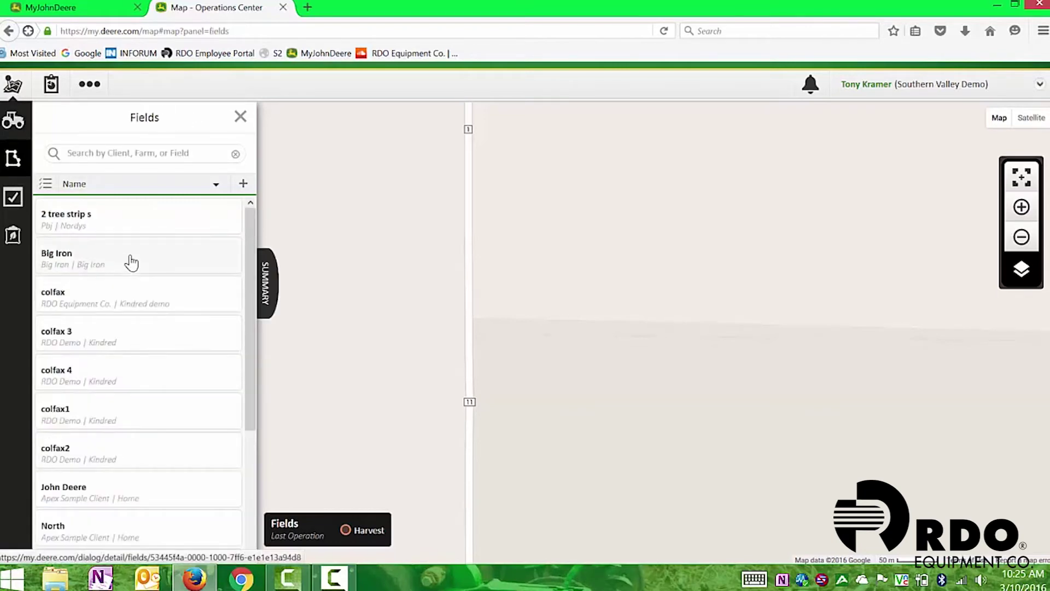
scroll(136, 270, down, 3)
scroll(140, 279, down, 3)
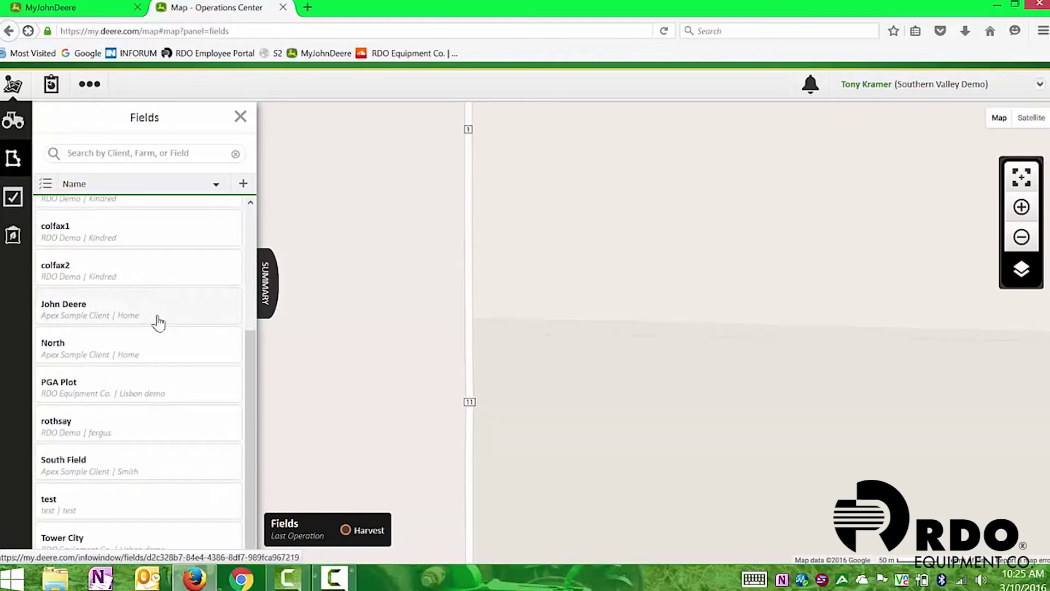
scroll(146, 367, up, 6)
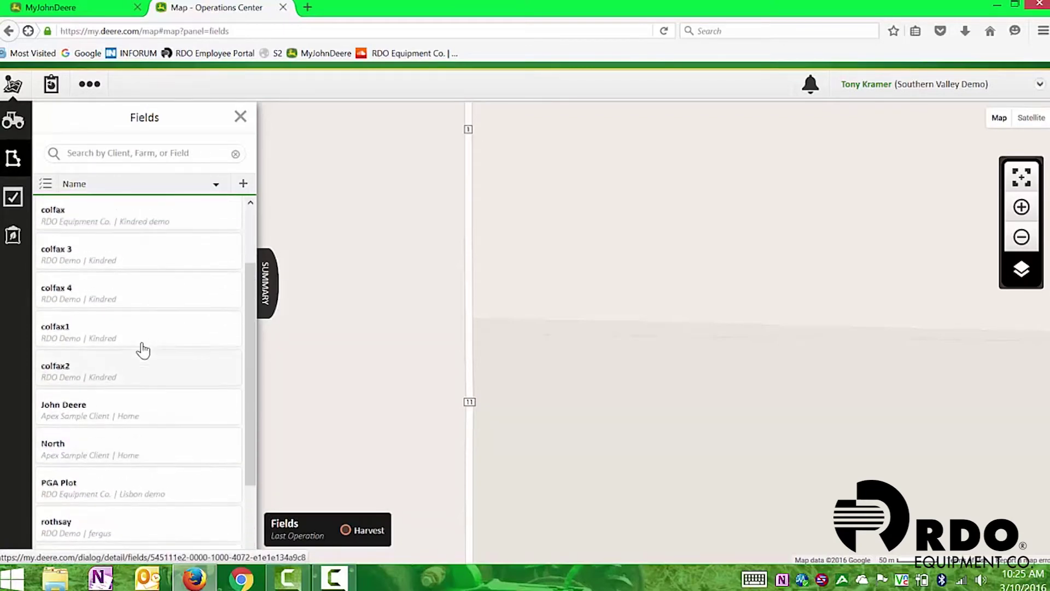
click(14, 200)
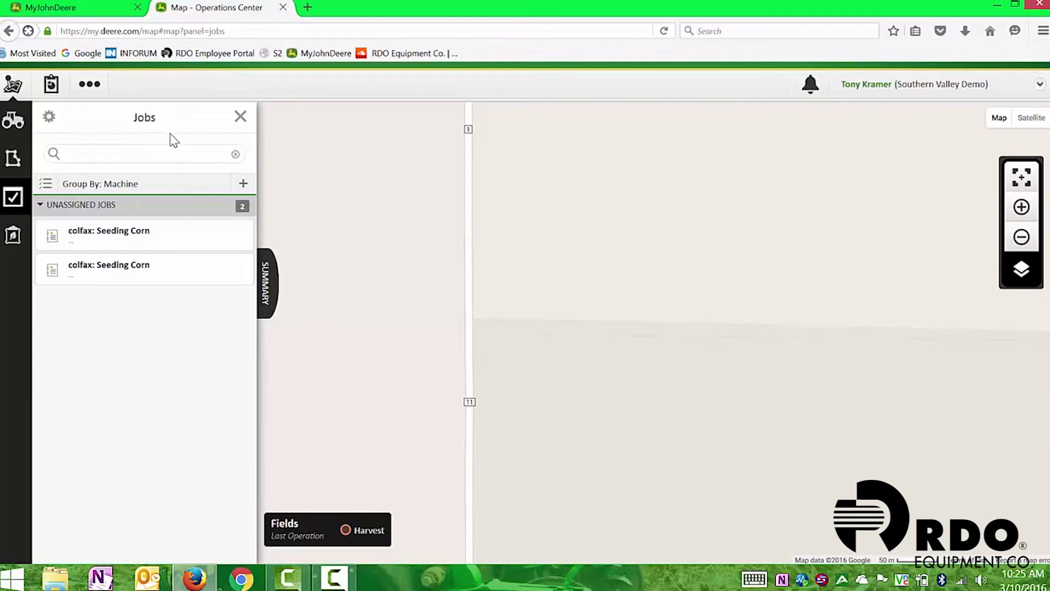
View the products list, then open the Analyze page with its four Decision Tools
click(13, 236)
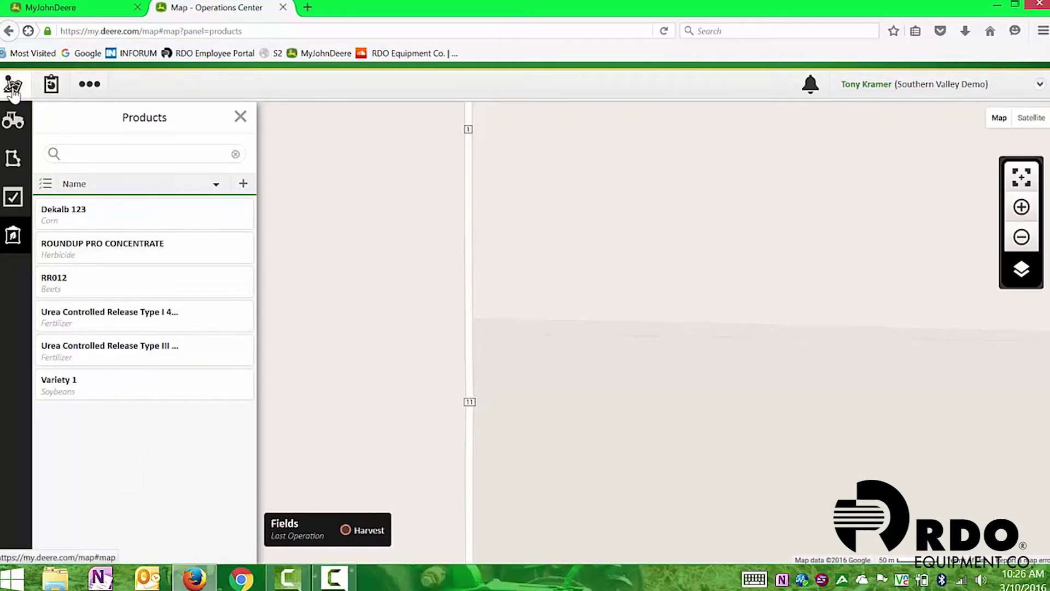
click(53, 88)
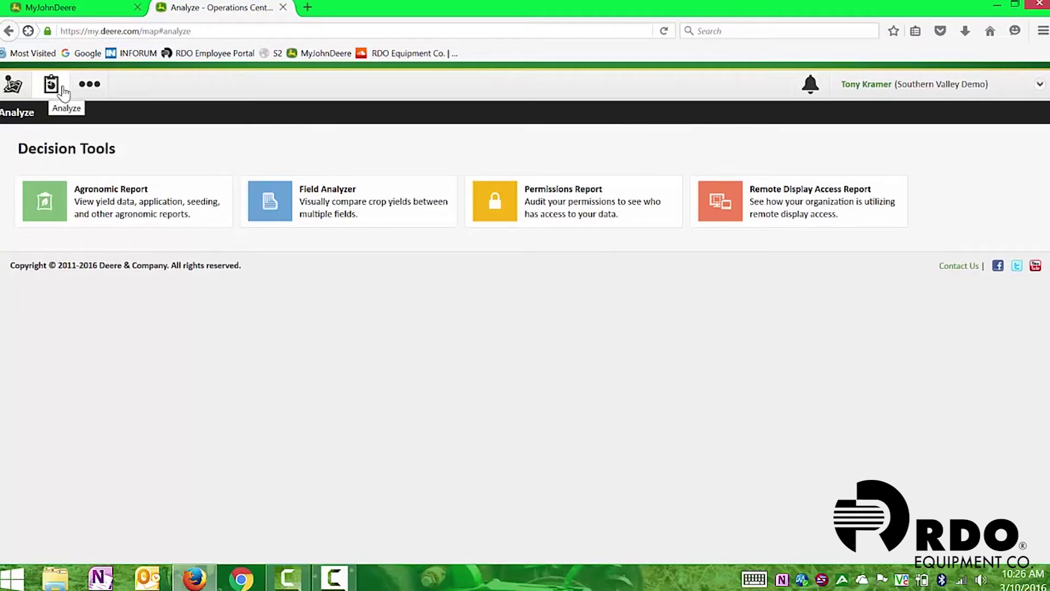
Open the ••• menu to review extra tools such as My Files and My Organization
click(90, 87)
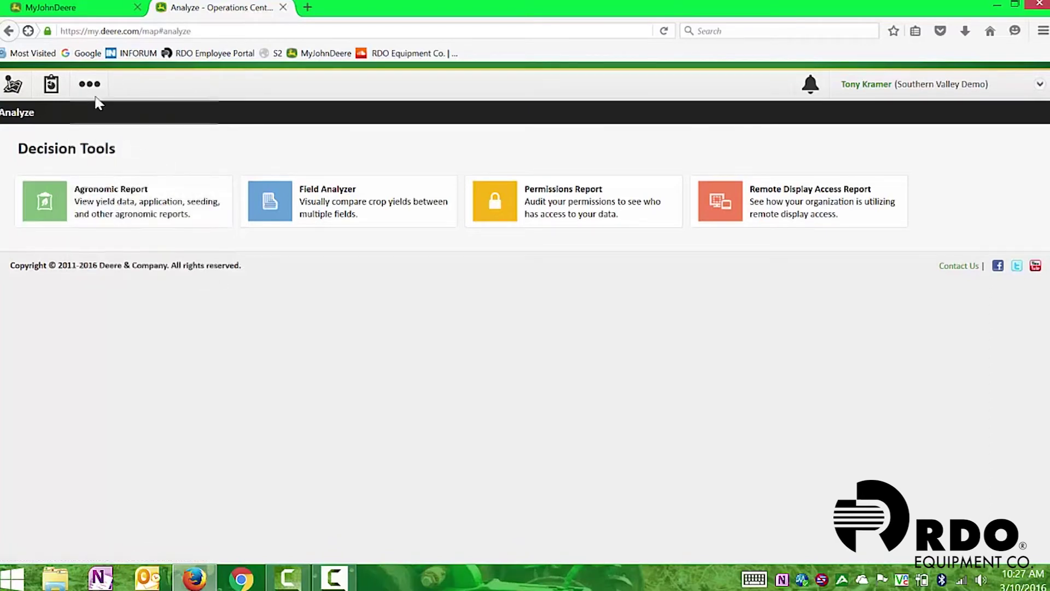
mouse_move(90, 88)
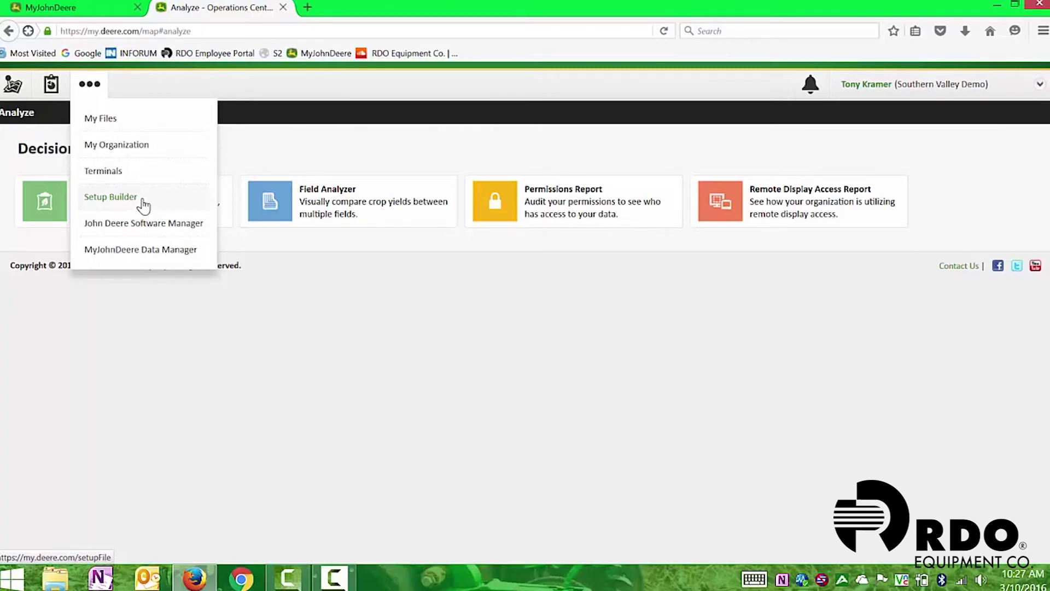
Return to the map, dismiss the location-sharing request, then open My Organization's Add a Person form
click(16, 109)
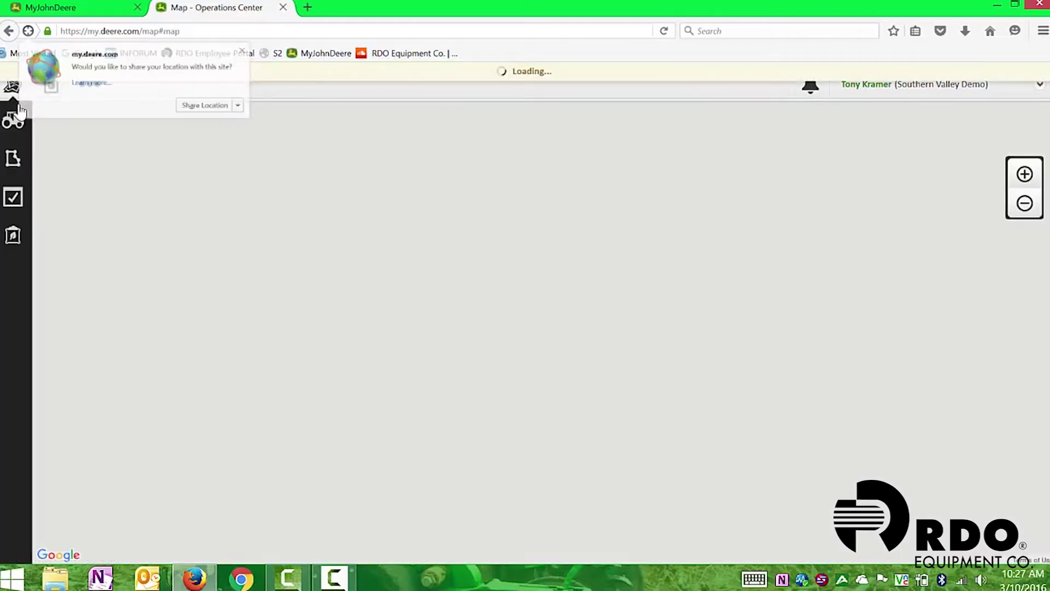
click(276, 118)
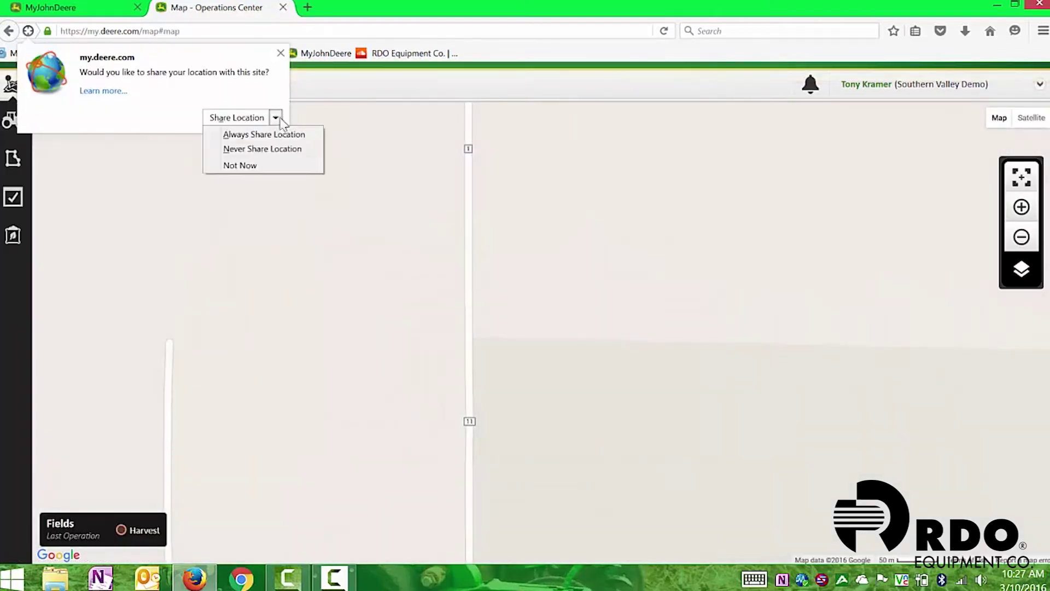
click(328, 187)
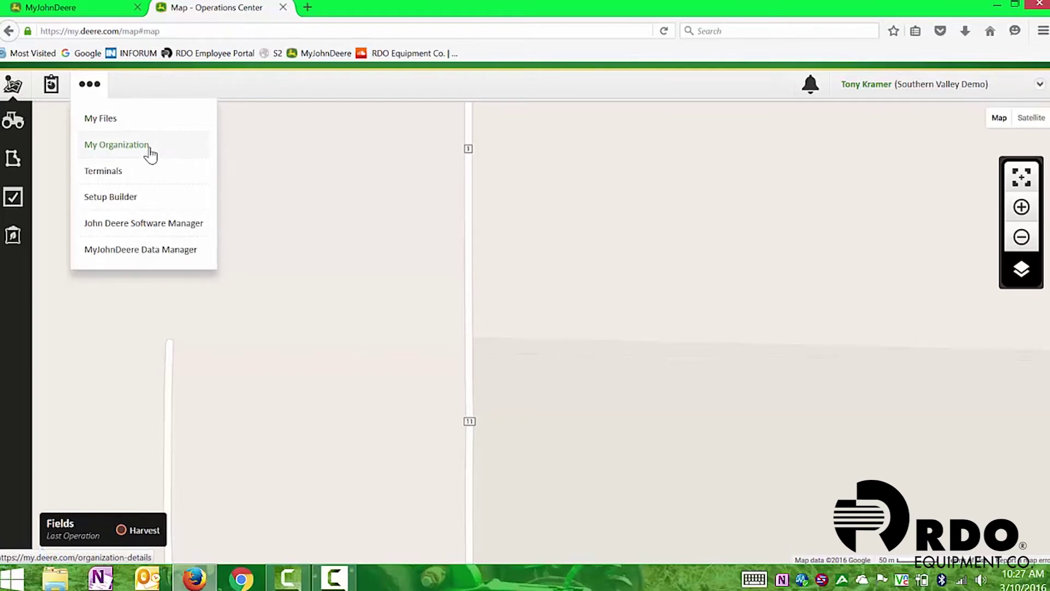
click(169, 180)
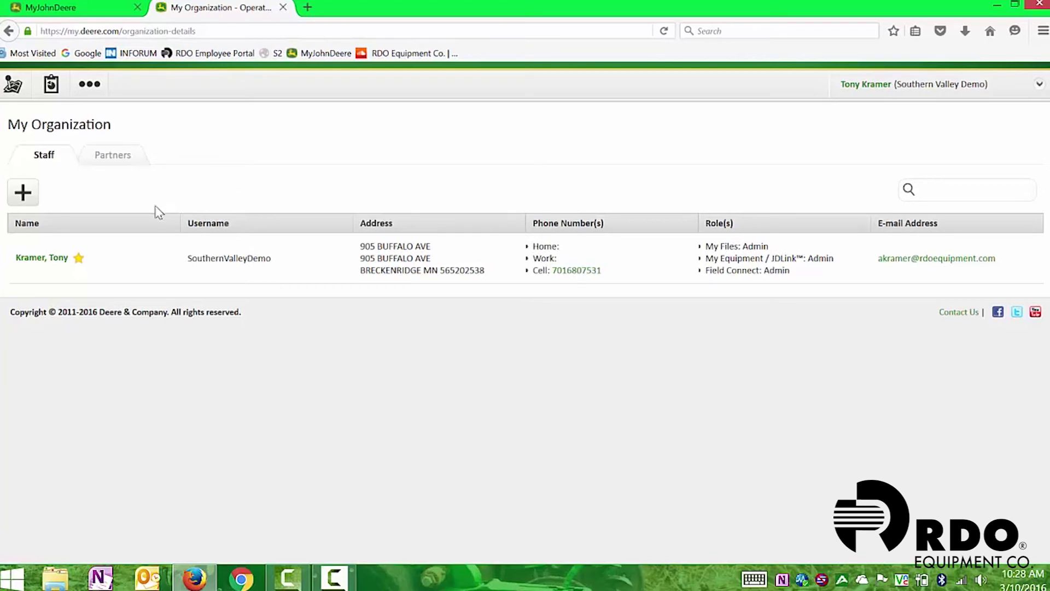
click(23, 193)
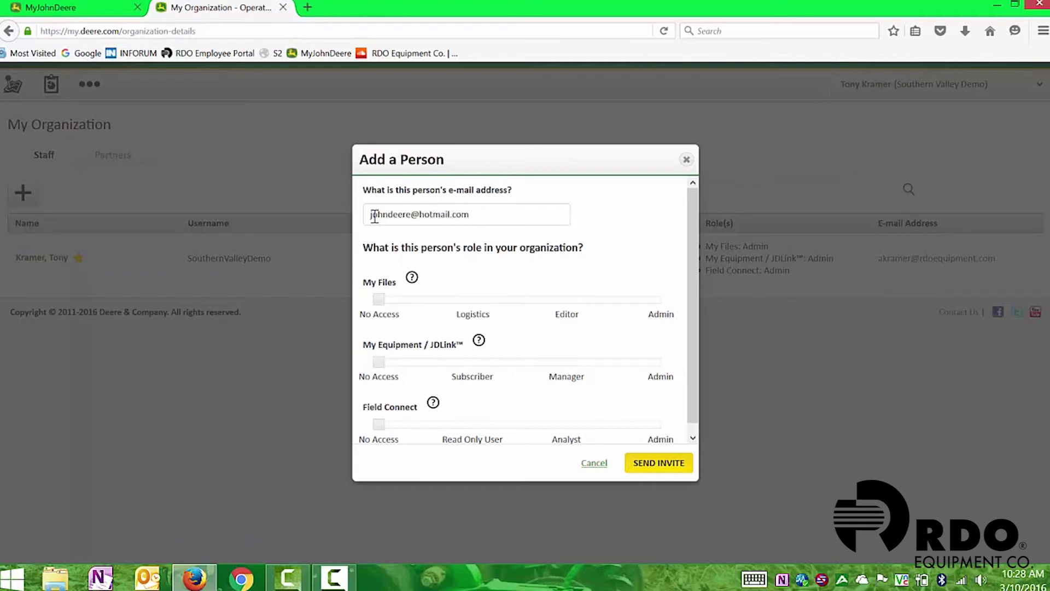
Check the entered e-mail address and read the My Files role-level descriptions
key(ctrl+a)
key(End)
scroll(558, 295, down, 1)
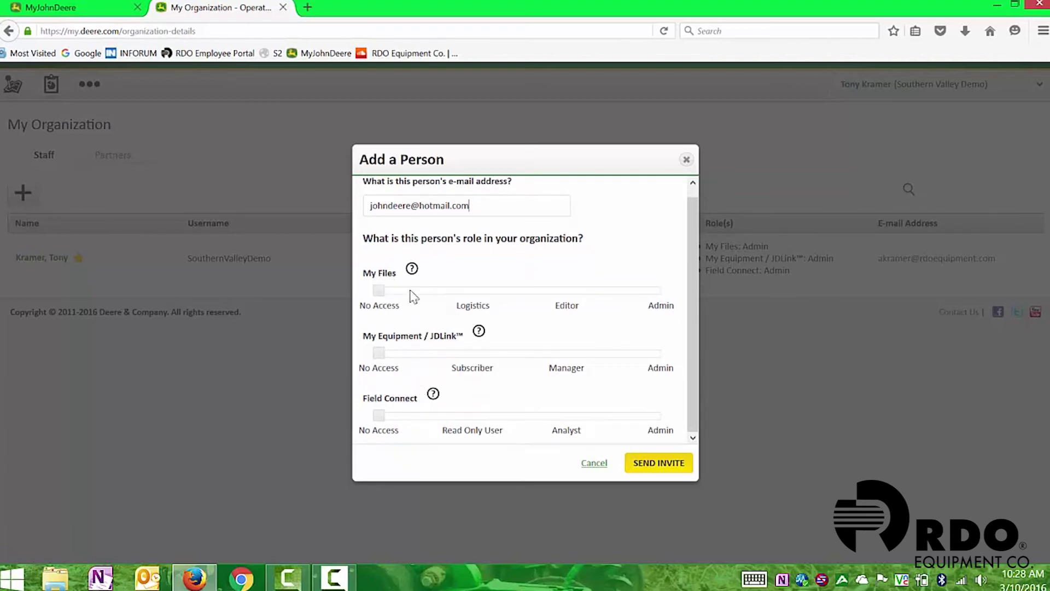
click(412, 268)
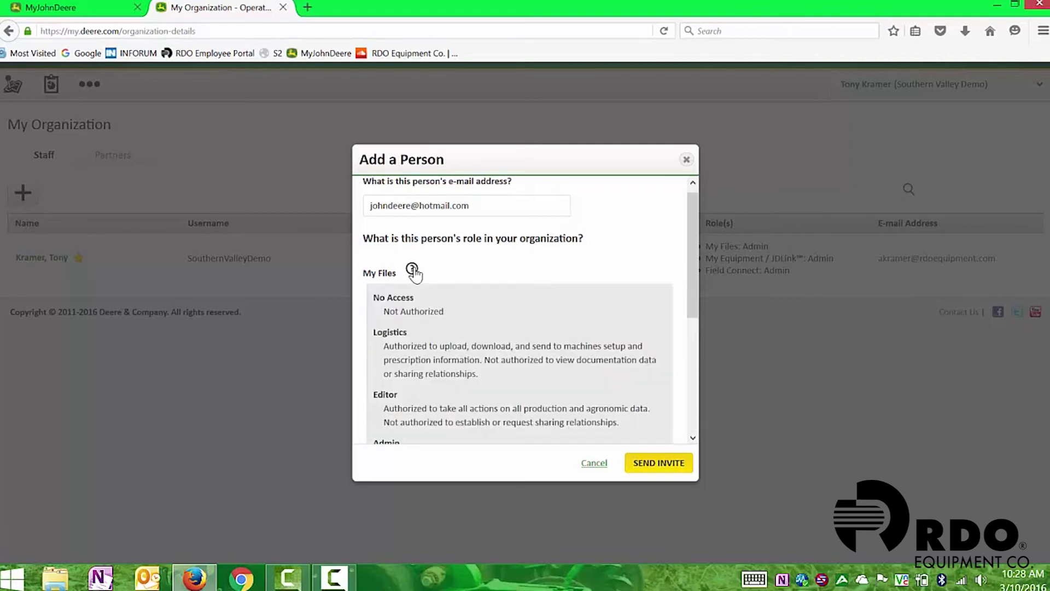
scroll(540, 323, down, 2)
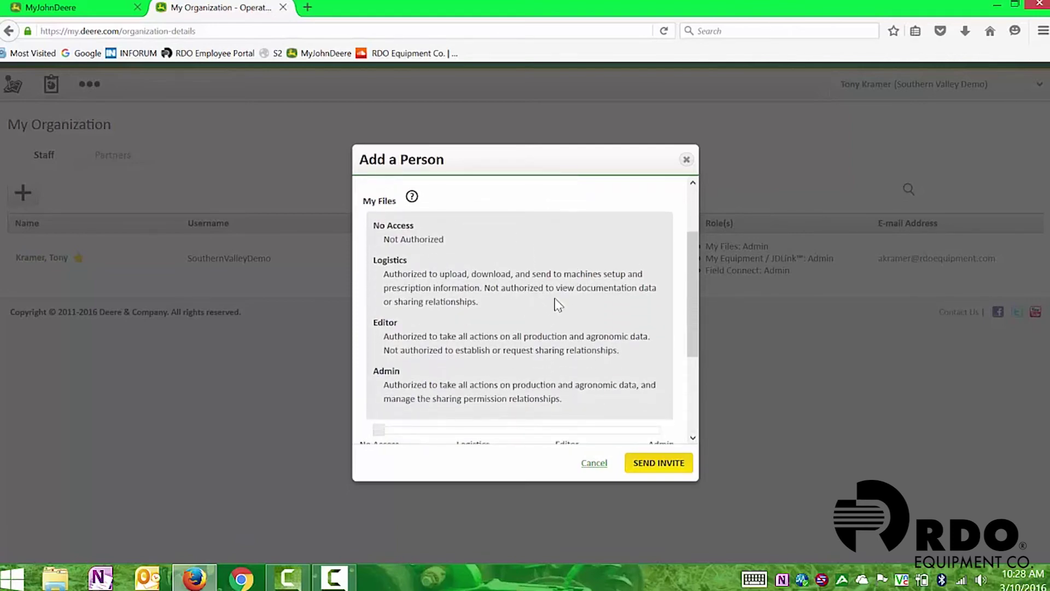
click(500, 244)
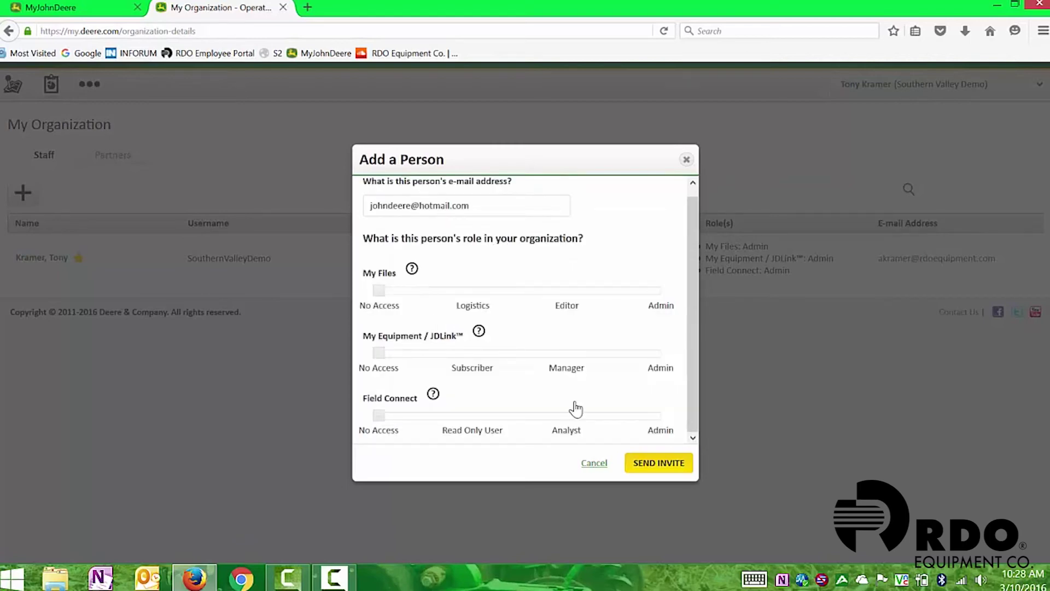
Read the My Equipment / JDLink role descriptions, then set My Files access to Logistics
click(478, 332)
scroll(496, 331, down, 2)
scroll(498, 332, down, 3)
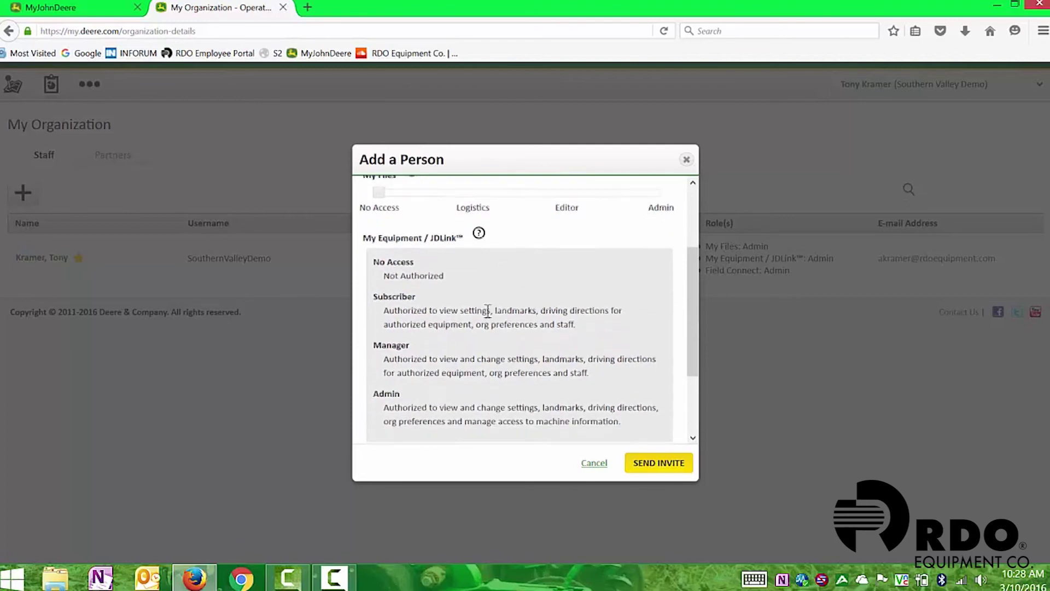
click(480, 224)
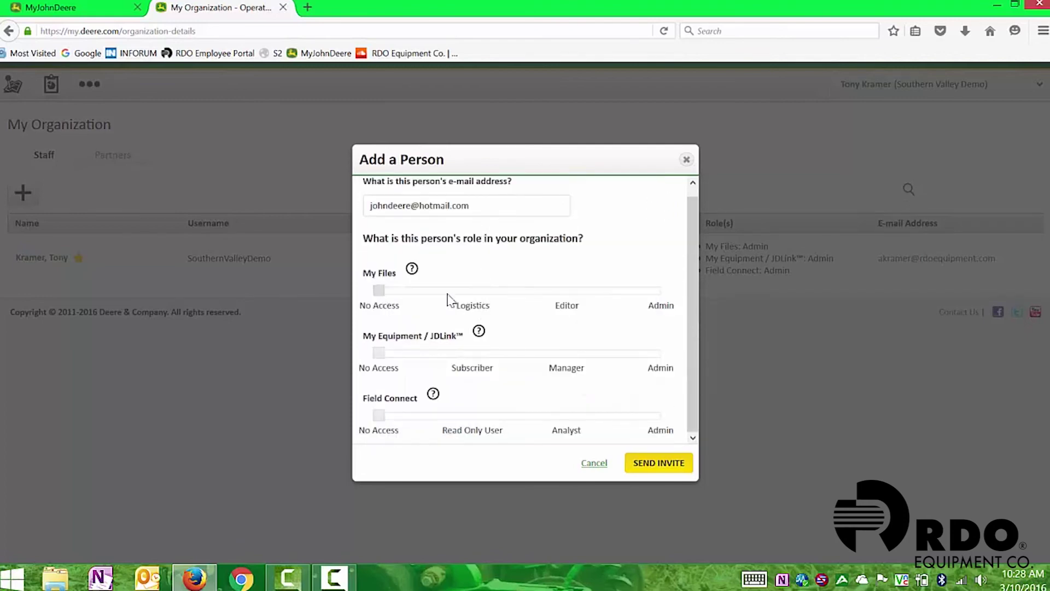
click(474, 297)
Raise My Files access to Editor, then Admin, and highlight the permission headings
click(566, 293)
click(665, 292)
double_click(382, 276)
drag(381, 274, 394, 275)
click(437, 408)
drag(366, 279, 395, 277)
click(365, 345)
drag(364, 336, 444, 343)
drag(367, 399, 432, 397)
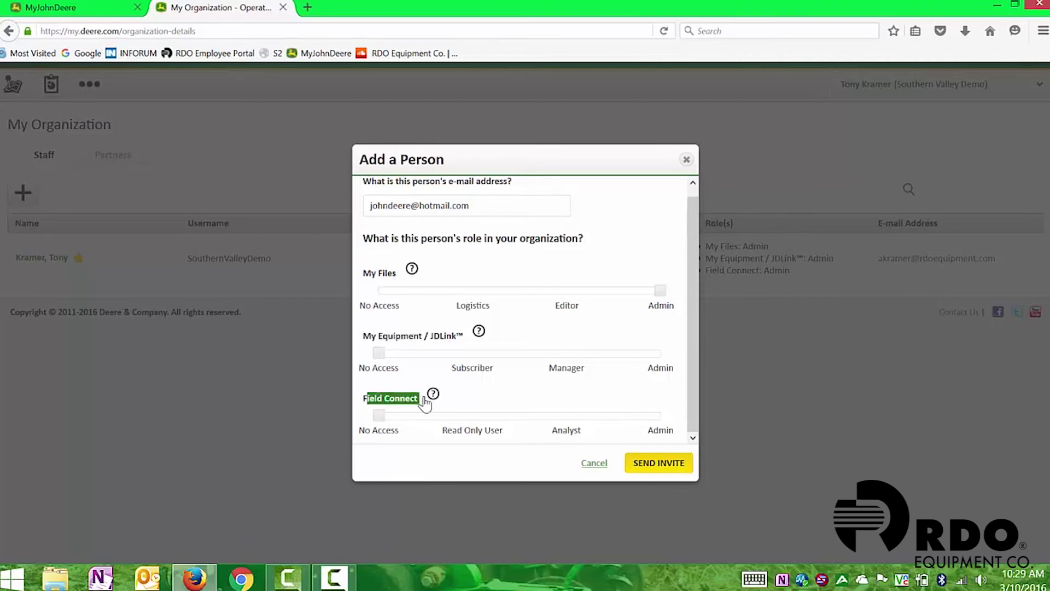
Set JDLink to Manager, My Files to Editor, Field Connect to Read Only User, then discard the invite
drag(378, 353, 569, 357)
drag(659, 290, 597, 295)
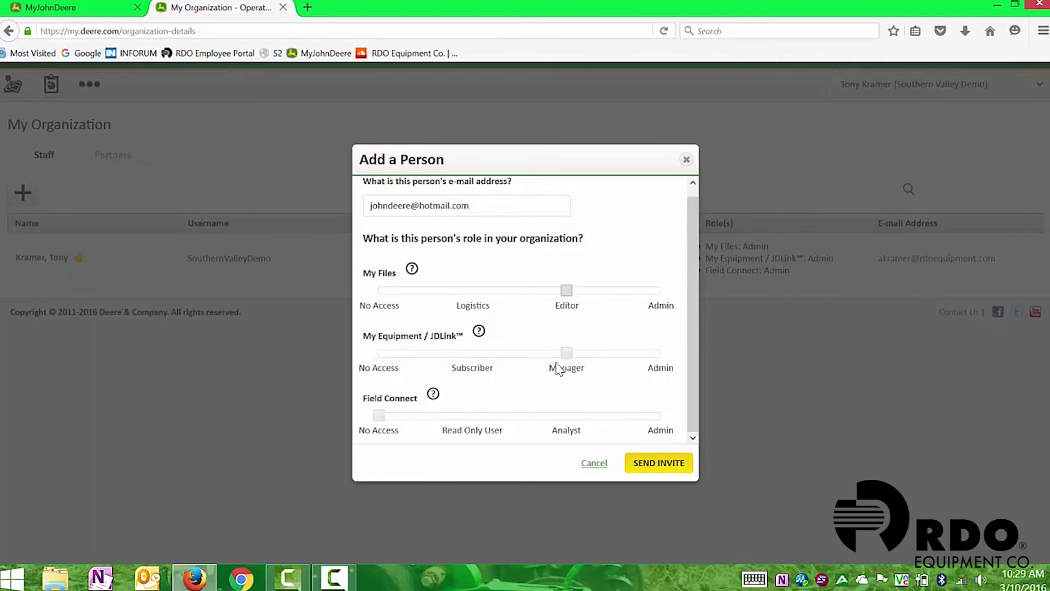
click(473, 415)
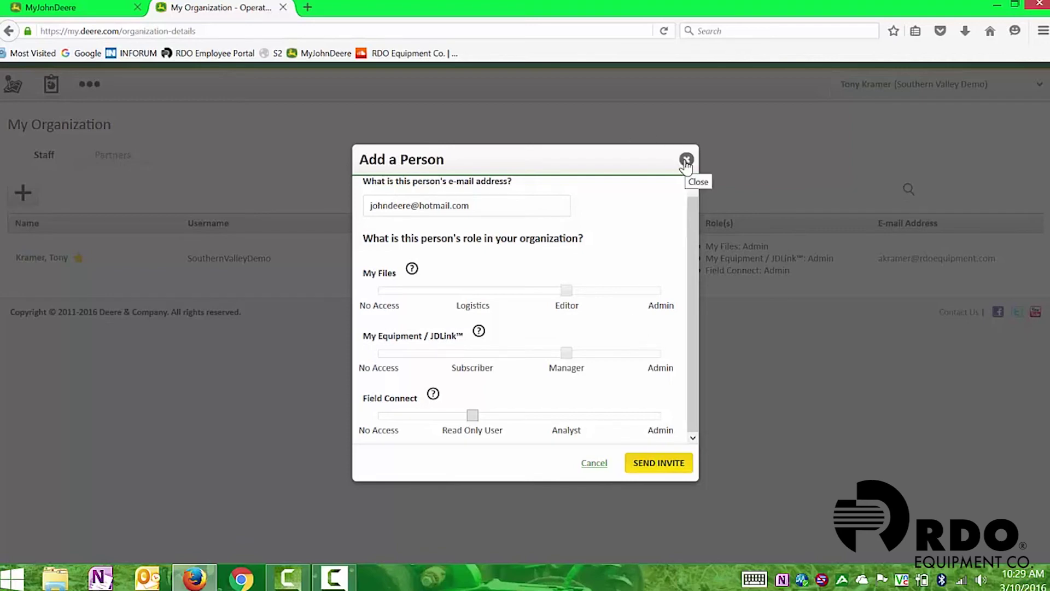
drag(547, 206, 273, 222)
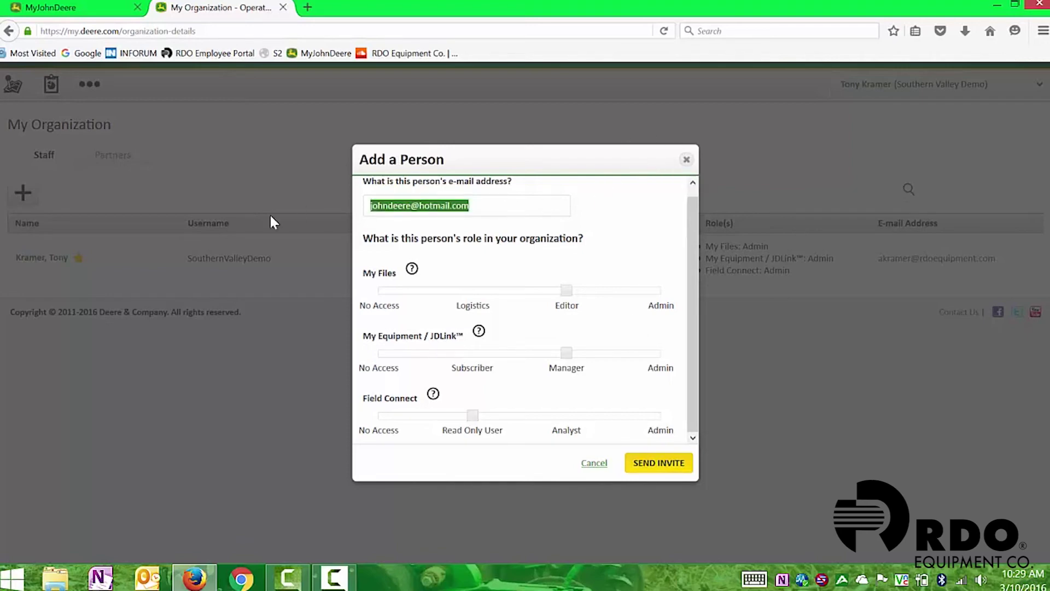
click(506, 204)
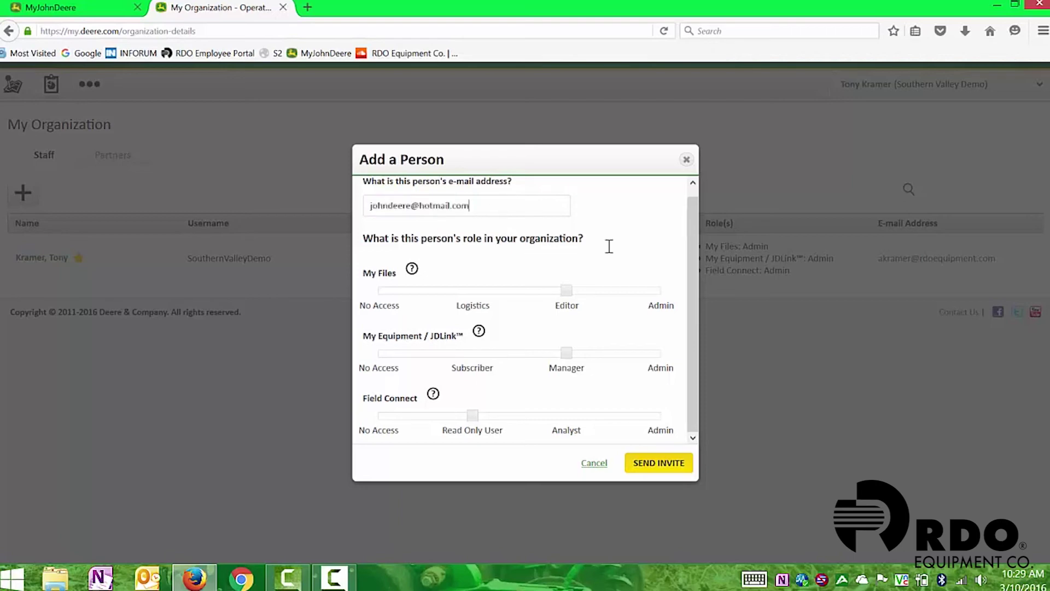
click(686, 160)
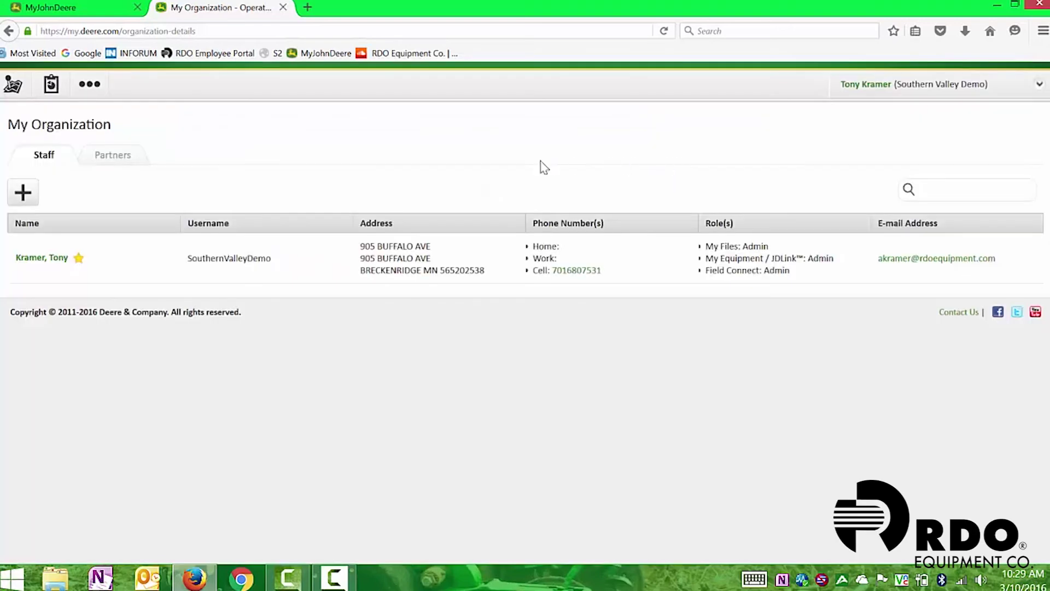
View the Partners list, then start a new partner and select the partner e-mail field
click(115, 163)
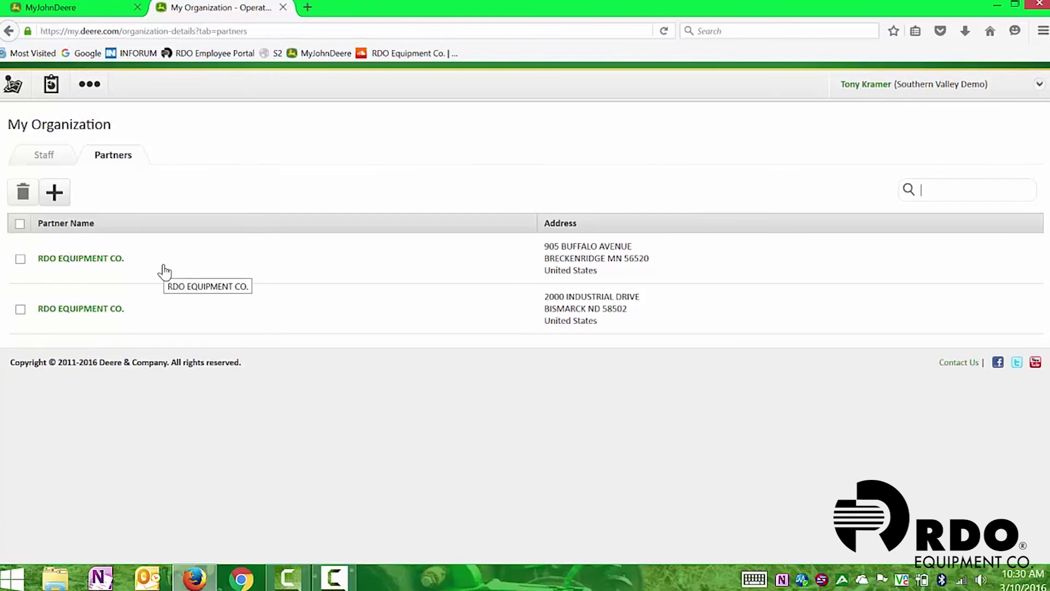
click(55, 200)
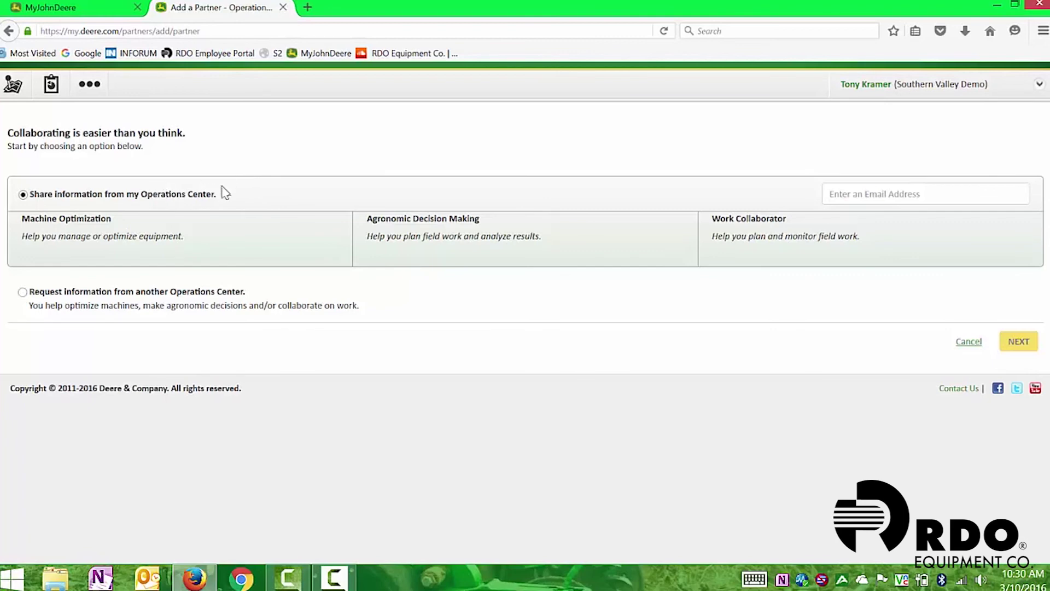
click(846, 188)
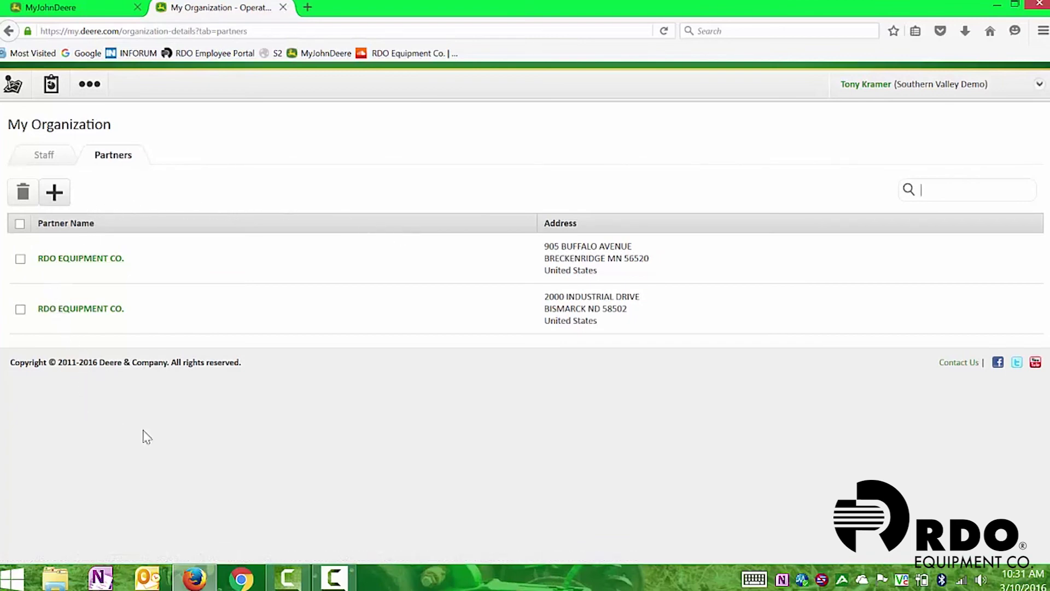
Tick and untick the first RDO EQUIPMENT CO. partner's checkbox, leaving both partners listed
click(20, 258)
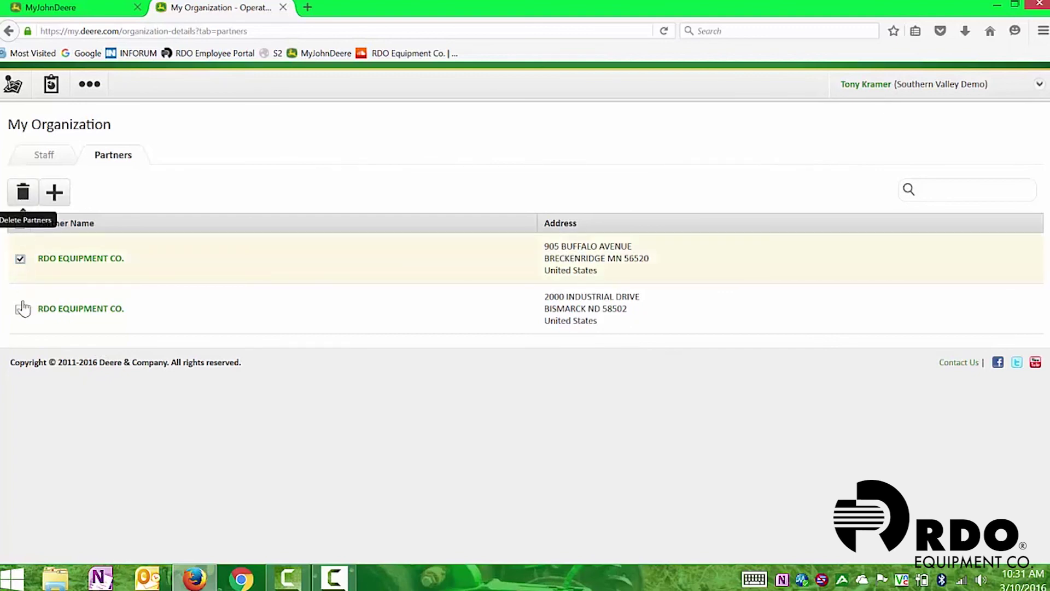
click(20, 259)
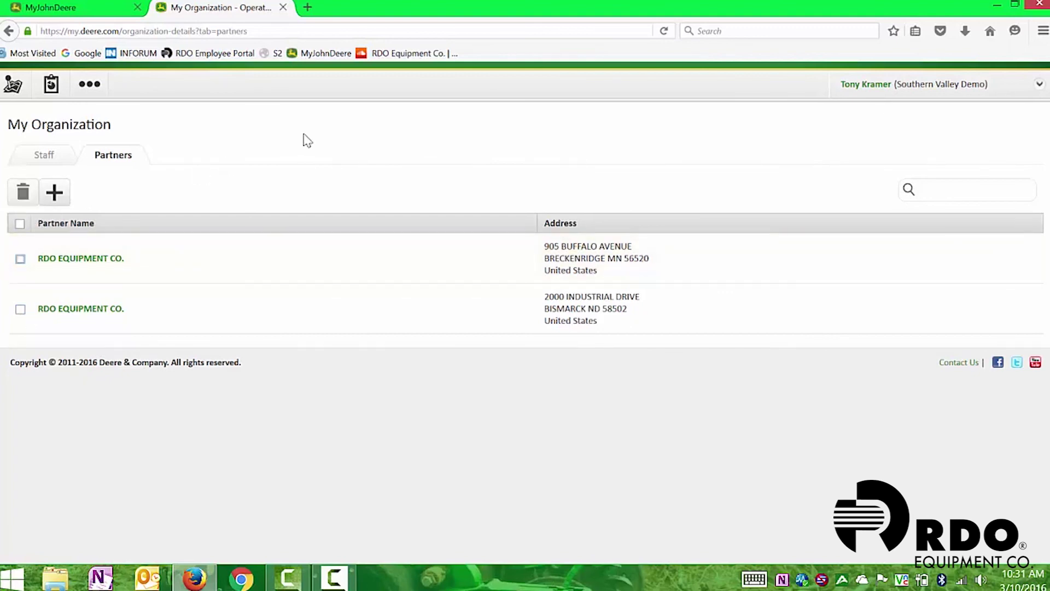